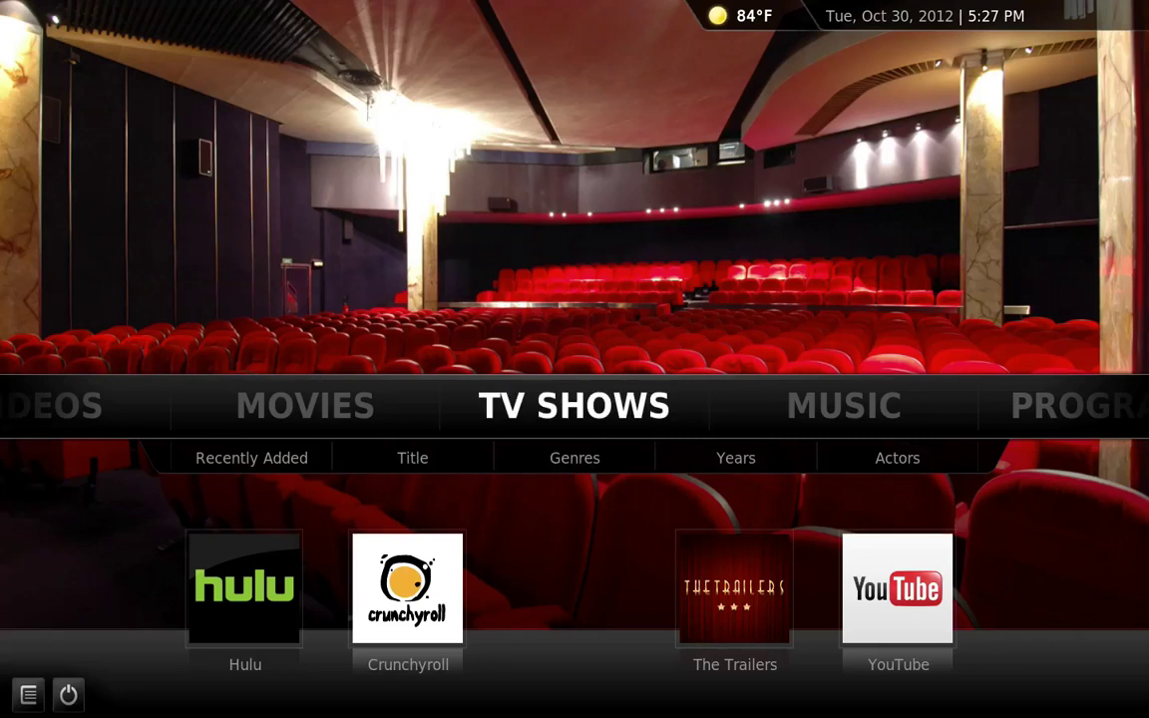
Look through the home screen's Movies and Videos sections, view the movie library by title, and return home
{"action": "key", "text": "Left"}
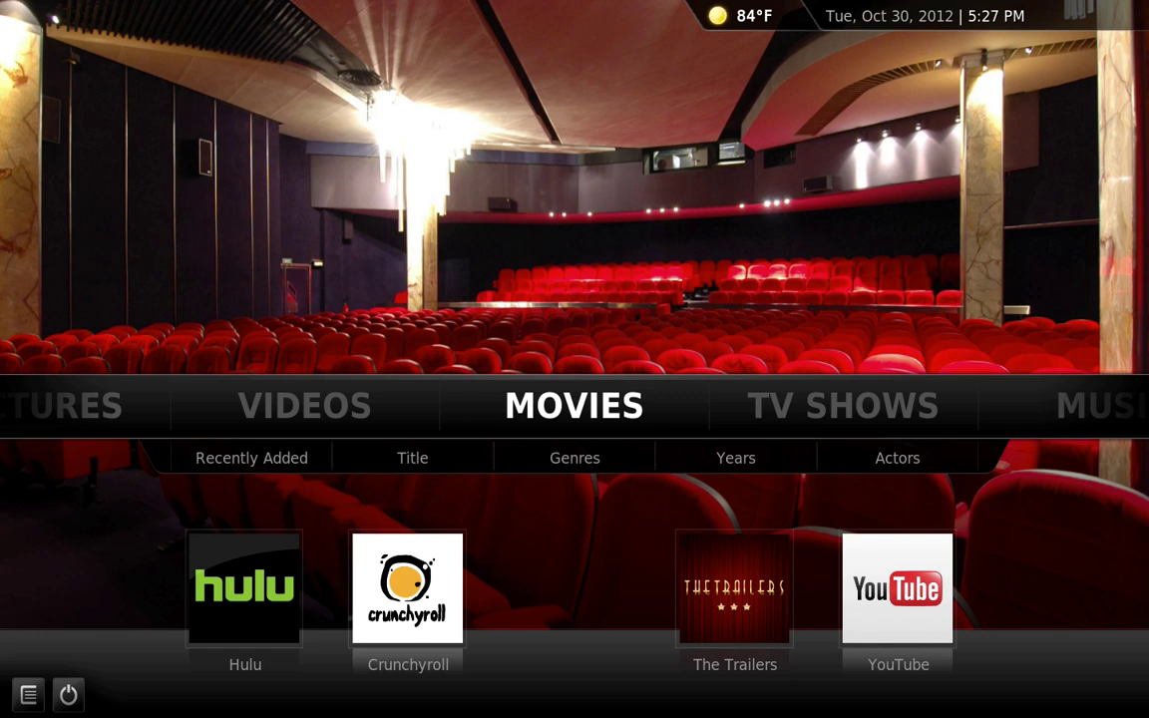
{"action": "key", "text": "Left"}
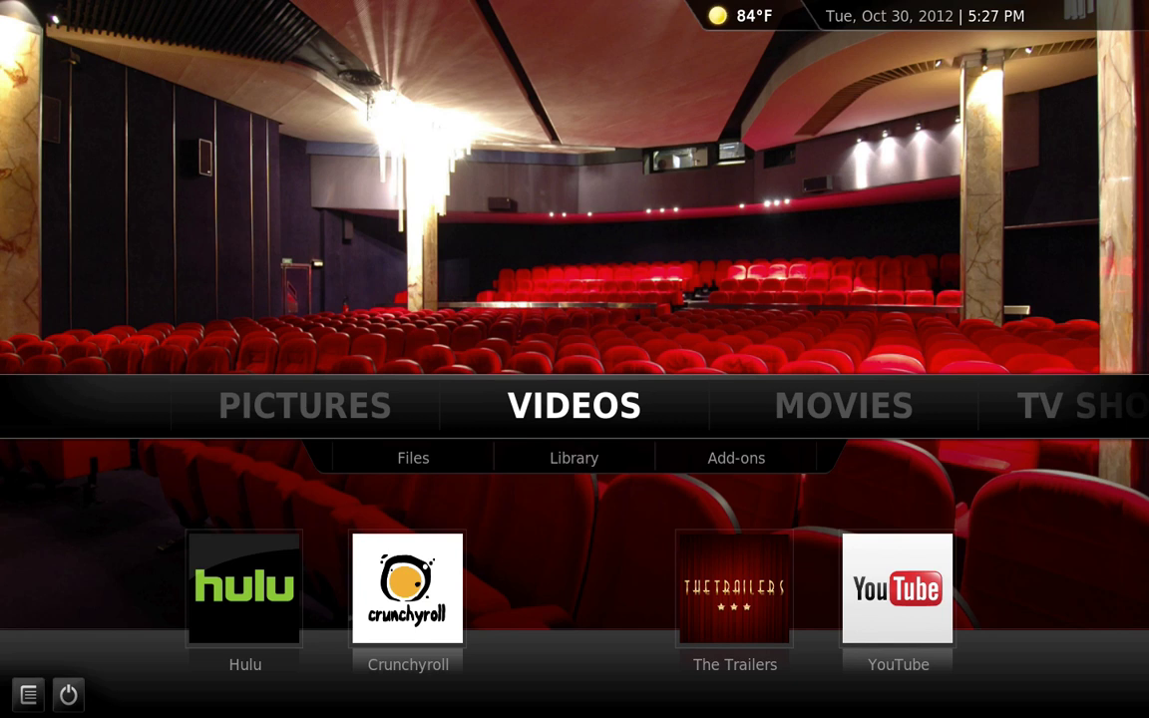
{"action": "key", "text": "Right"}
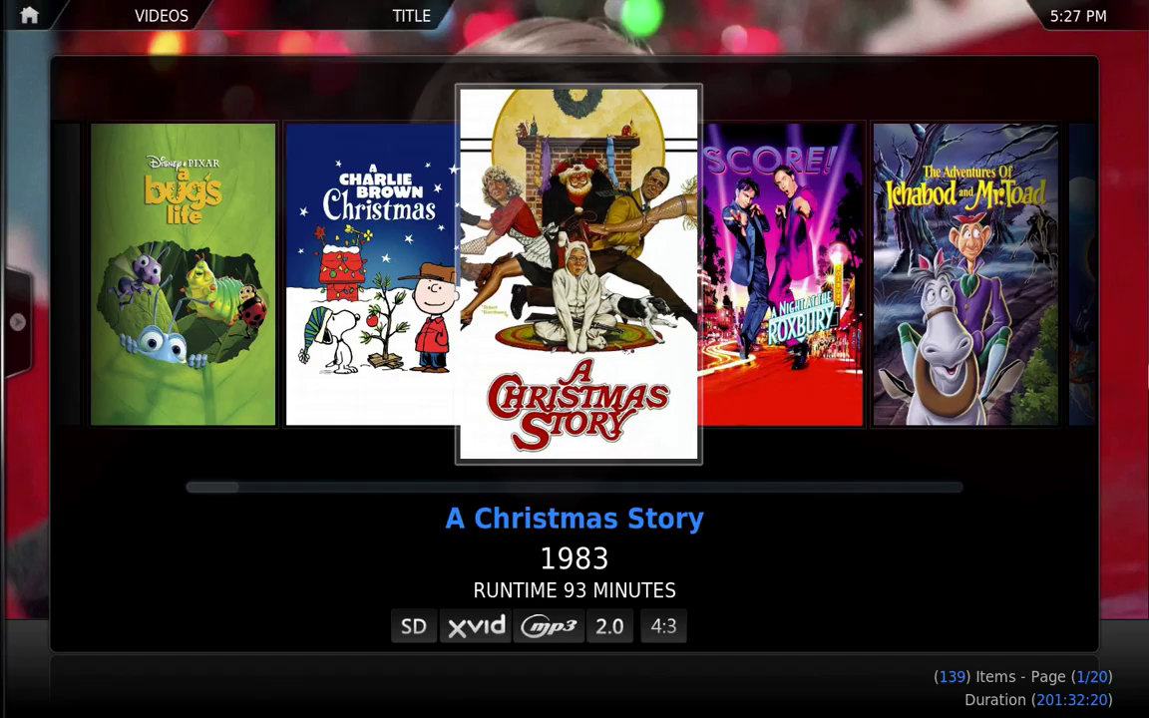
{"action": "key", "text": "Escape"}
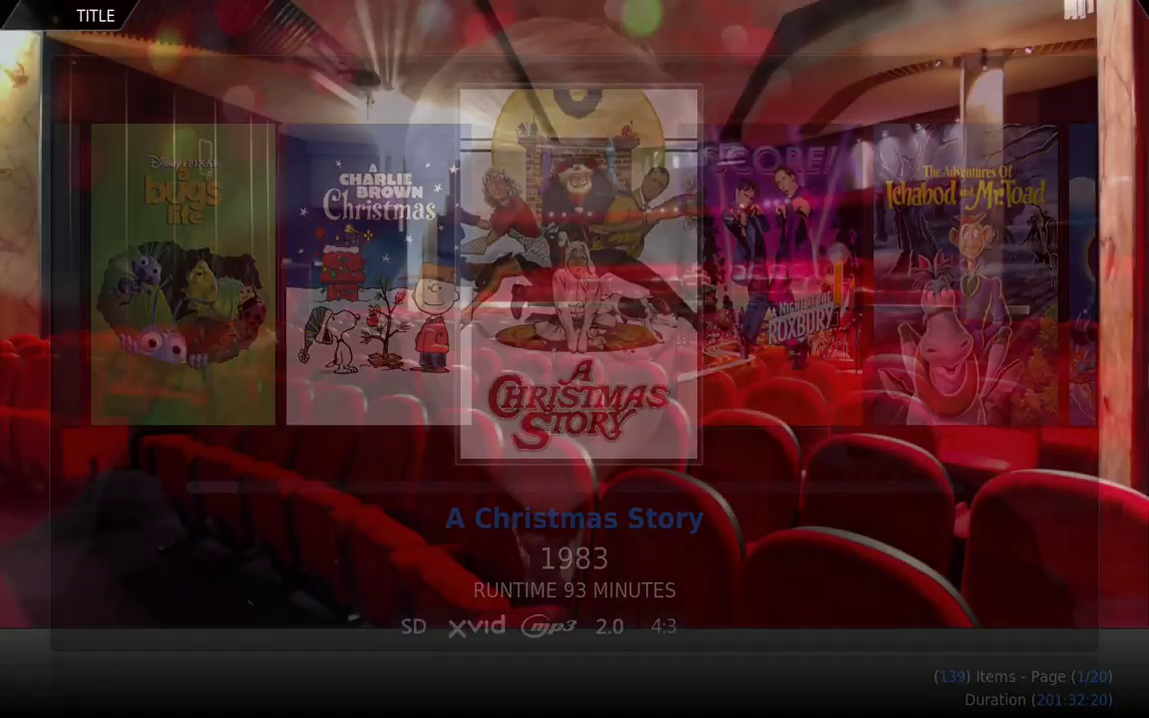
Check the option for sharing video and music libraries through UPnP in the Network services settings, and return to the home screen
{"action": "key", "text": "Right"}
{"action": "key", "text": "Right"}
{"action": "key", "text": "Right"}
{"action": "key", "text": "Right"}
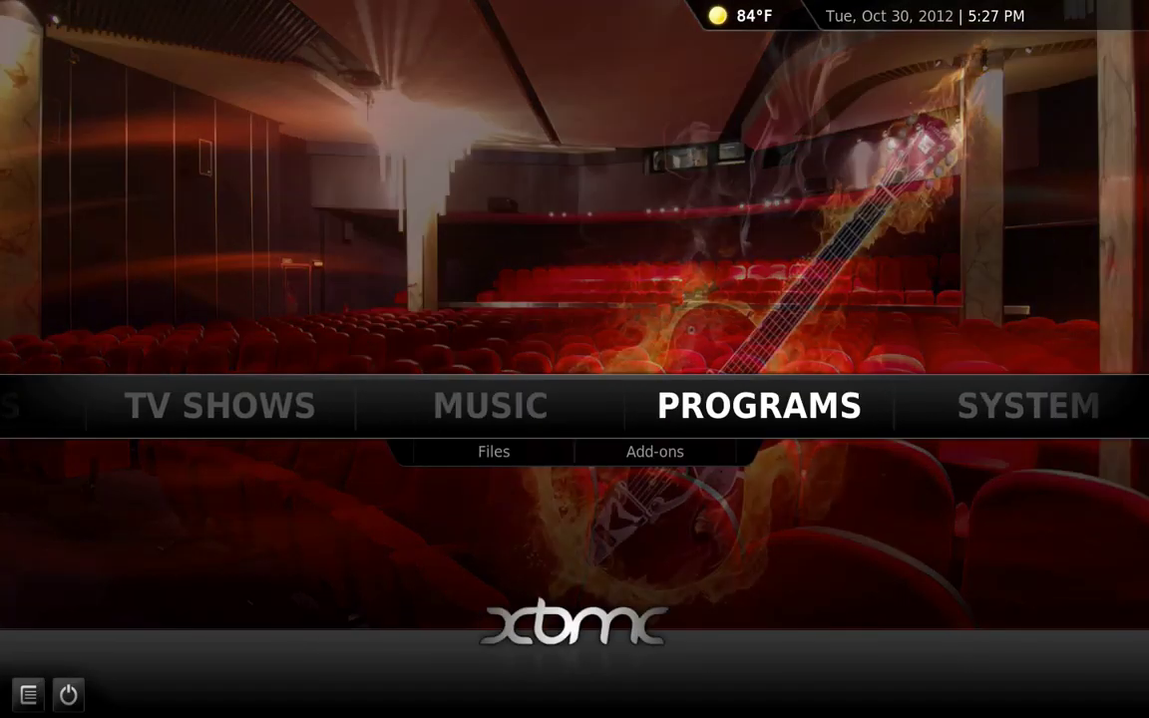
{"action": "key", "text": "Down"}
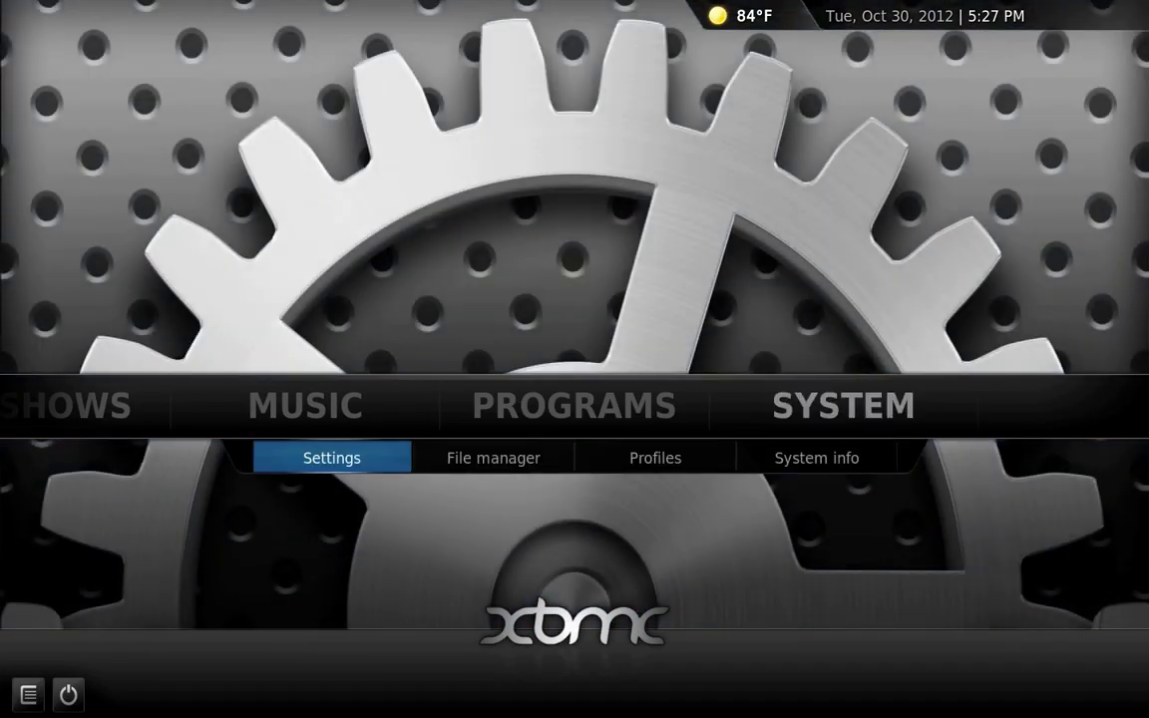
{"action": "key", "text": "Return"}
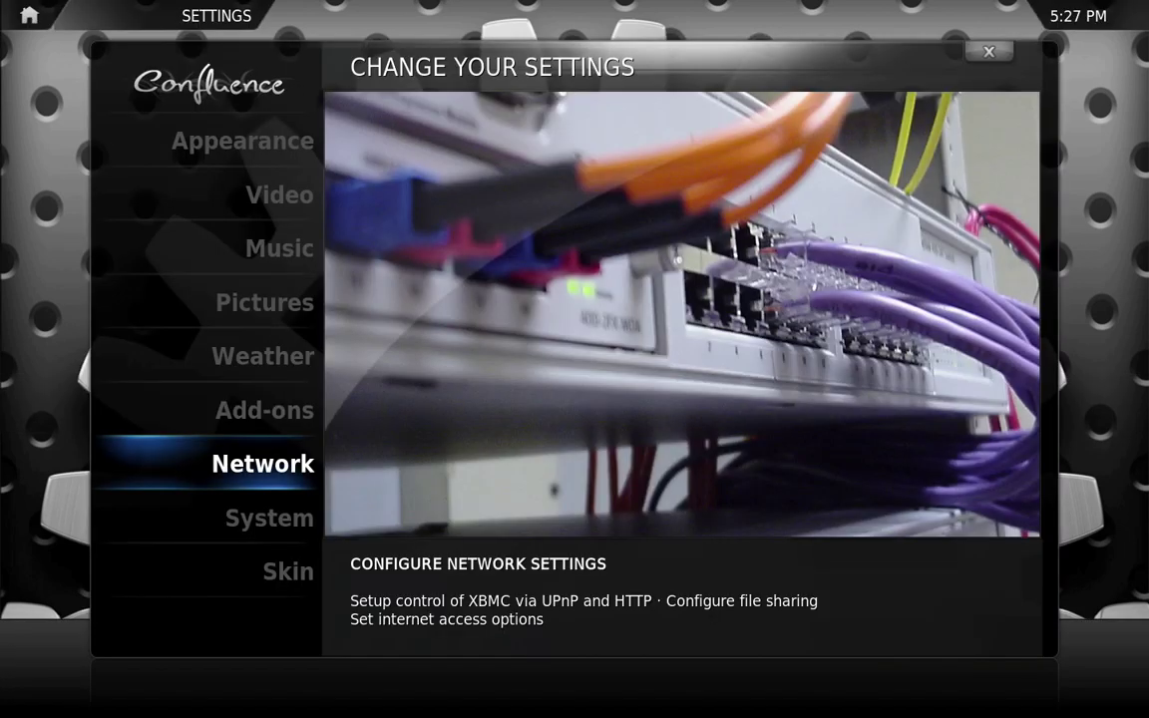
{"action": "key", "text": "Return"}
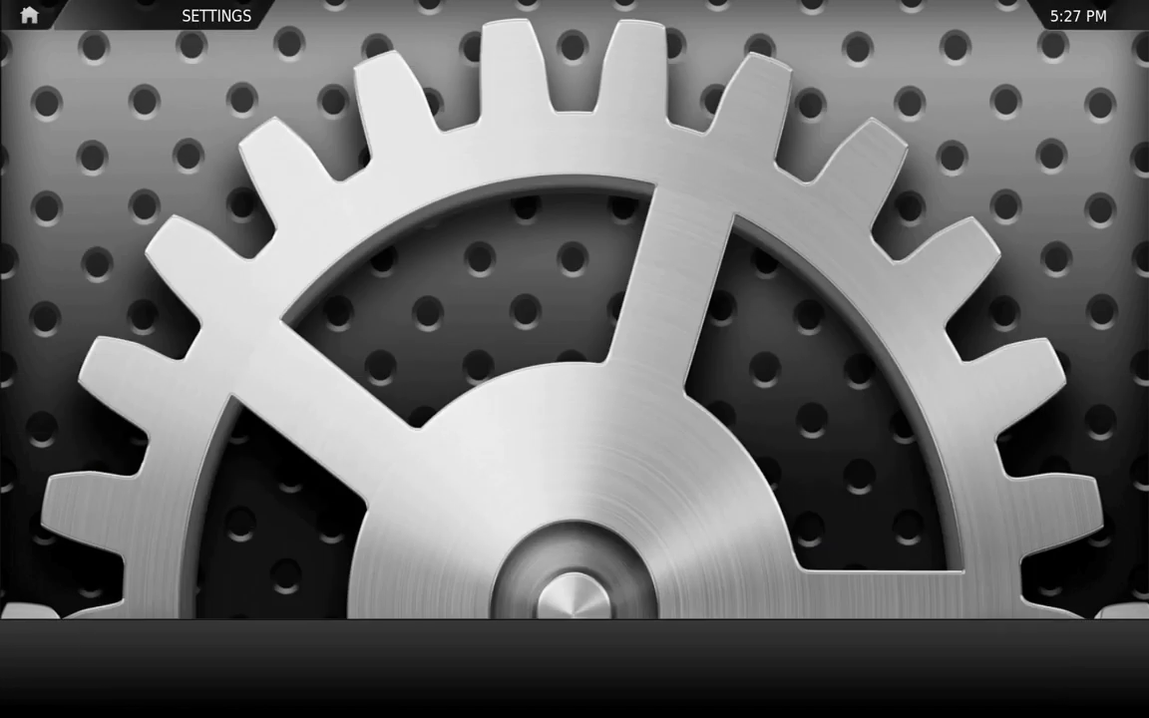
{"action": "key", "text": "Right"}
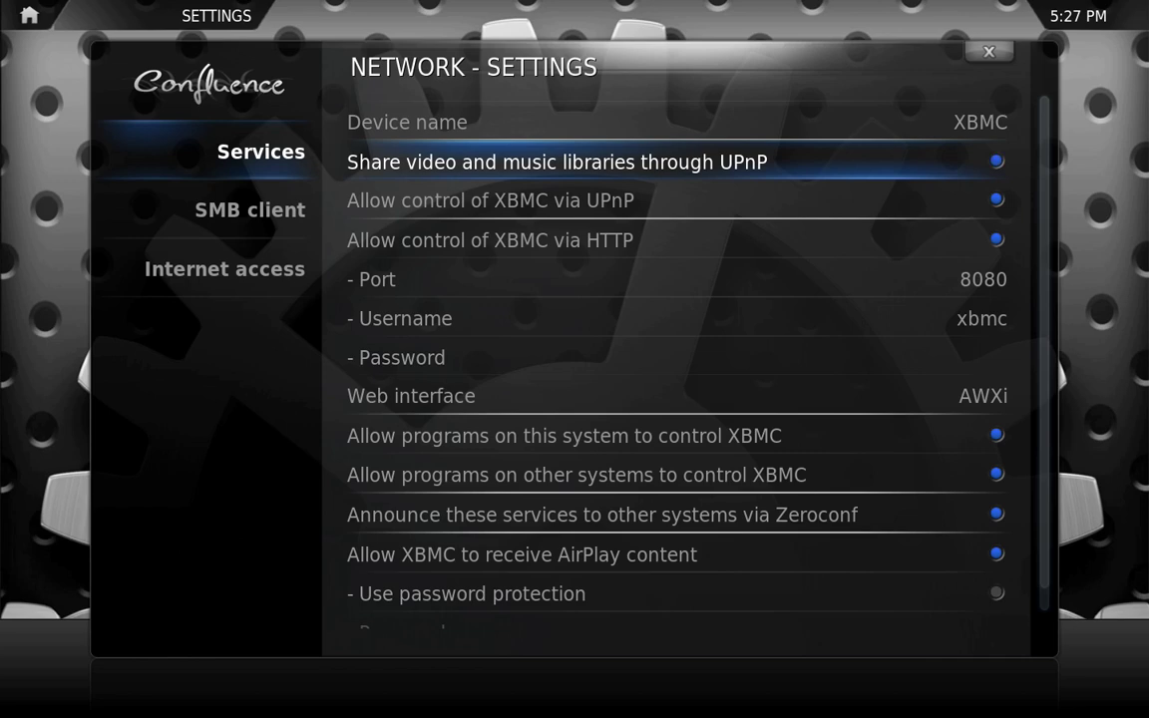
{"action": "key", "text": "Left"}
{"action": "key", "text": "Down"}
{"action": "key", "text": "Down"}
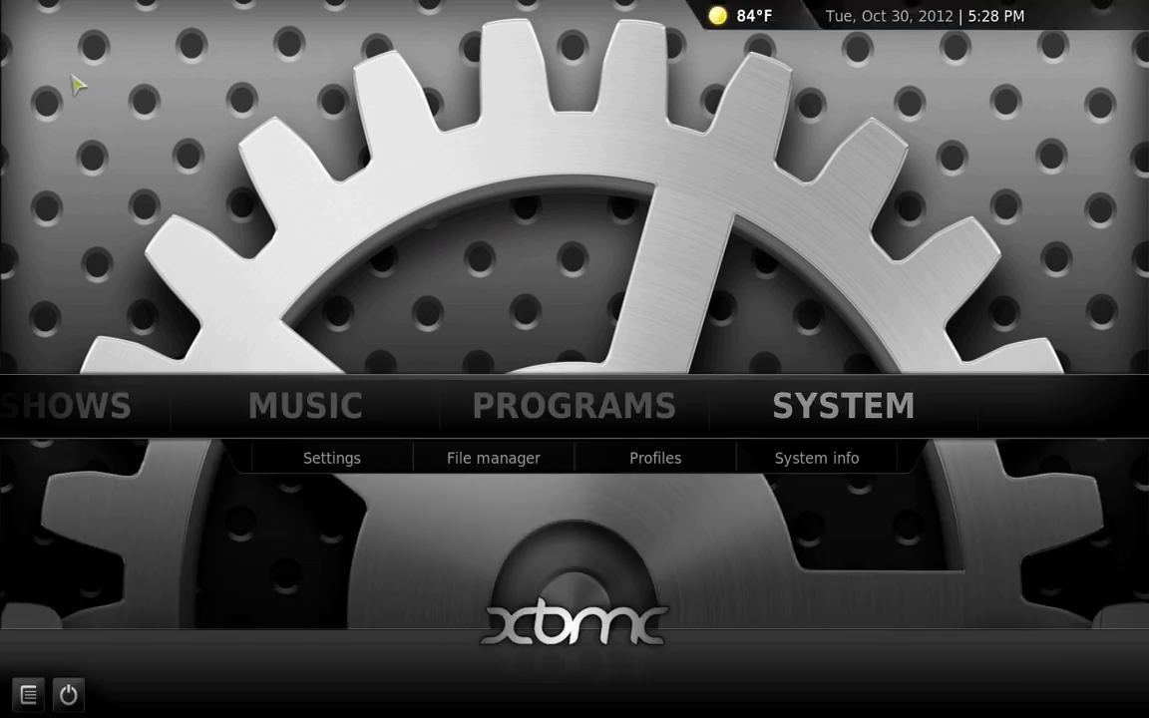
Switch to the other XBMC instance and open the file sources list of its Videos section
{"action": "key", "text": "super+Tab"}
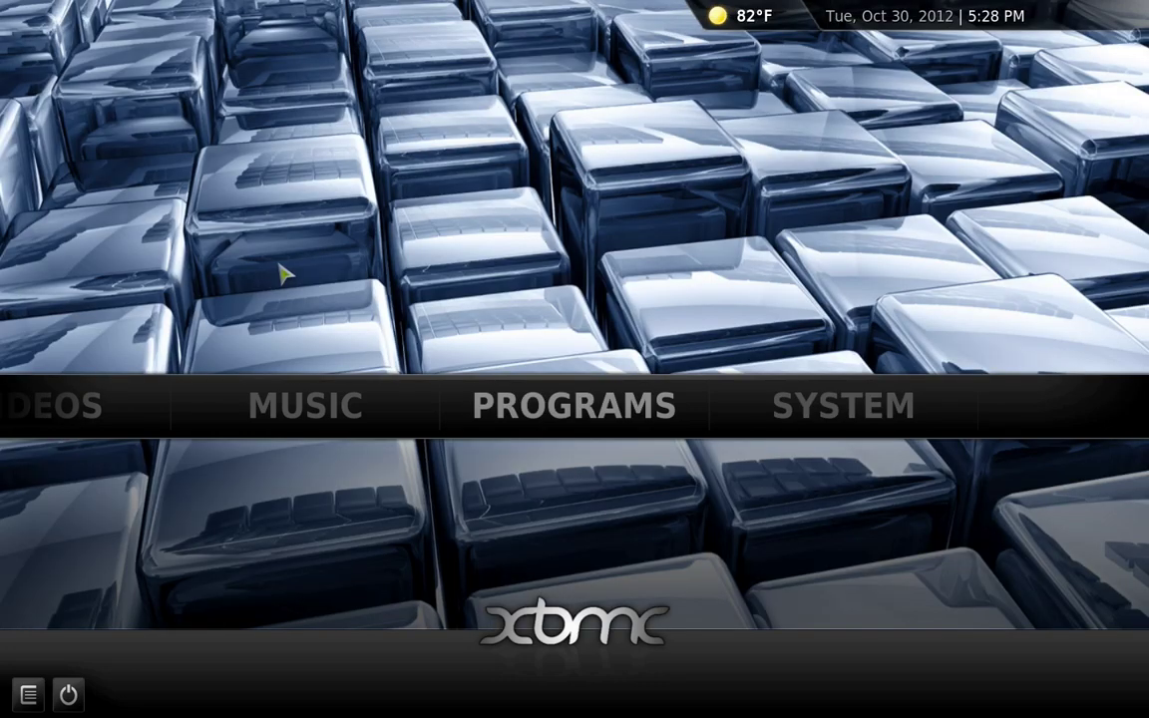
{"action": "key", "text": "Left"}
{"action": "key", "text": "Left"}
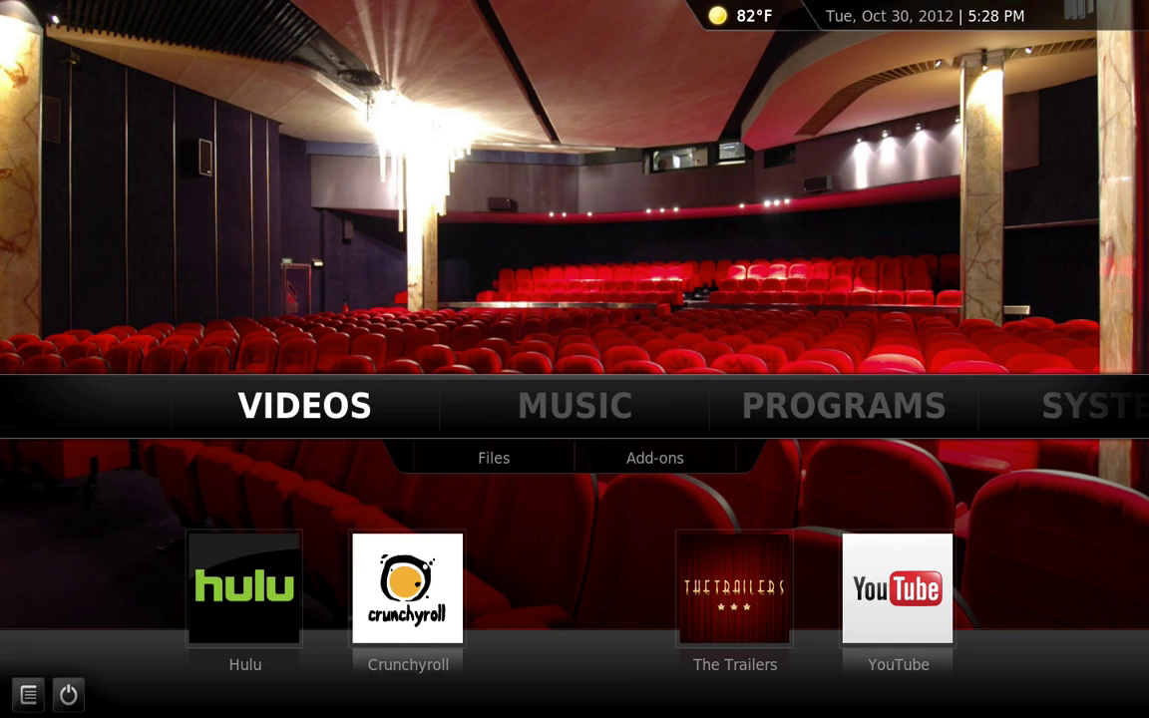
{"action": "key", "text": "Down"}
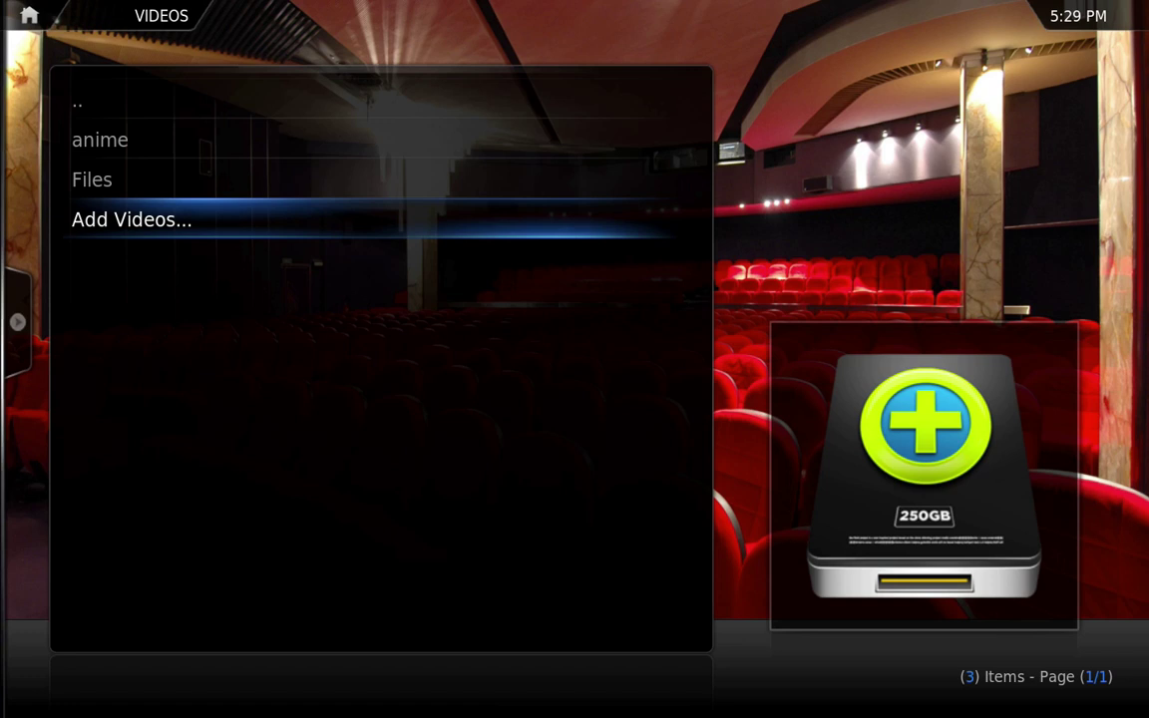
Start adding a new video source and browse for its media location
{"action": "key", "text": "Return"}
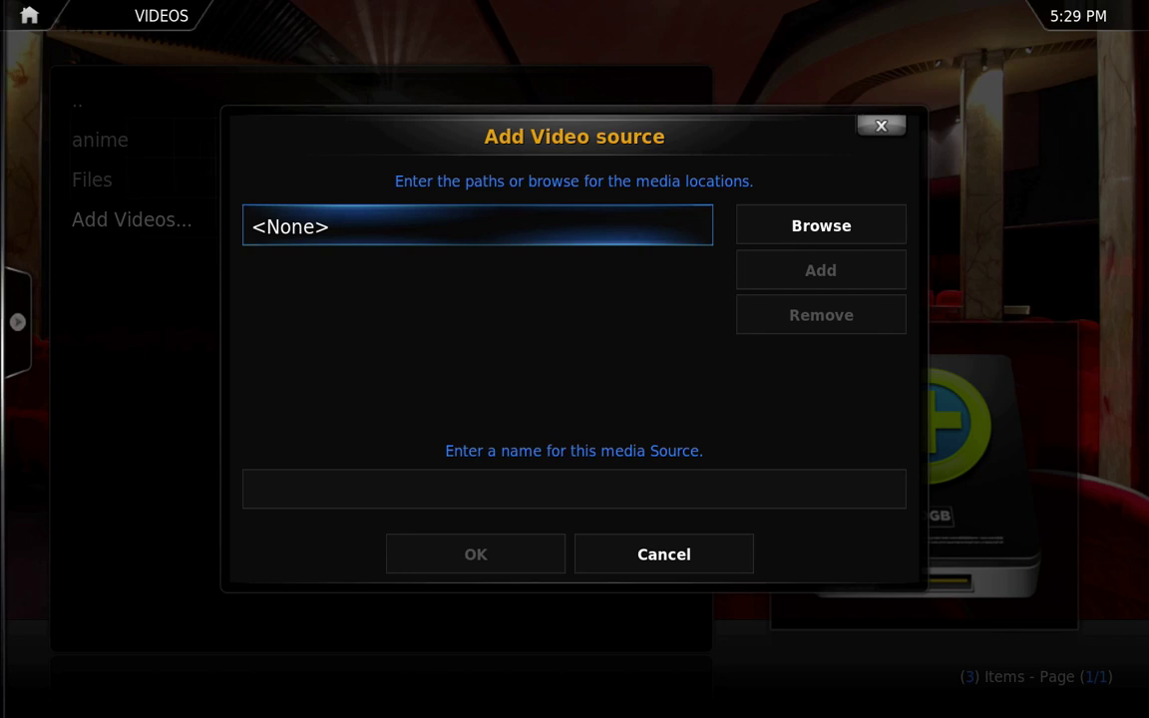
{"action": "key", "text": "Escape"}
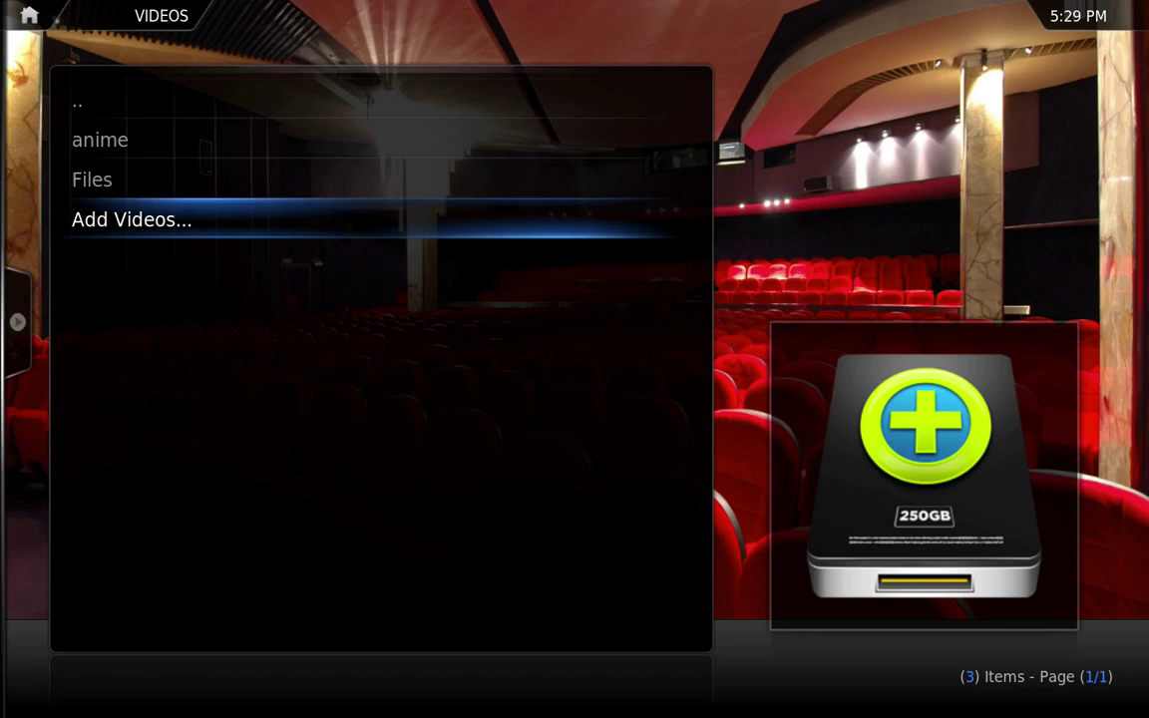
{"action": "key", "text": "Return"}
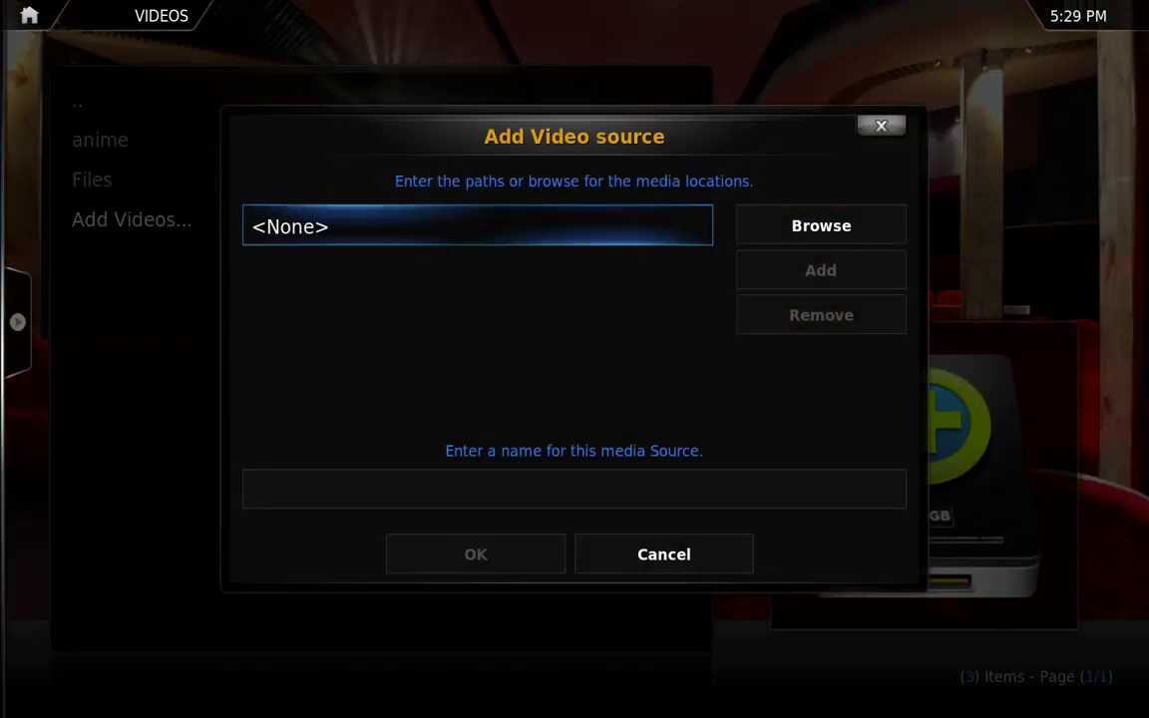
{"action": "key", "text": "Right"}
{"action": "key", "text": "Return"}
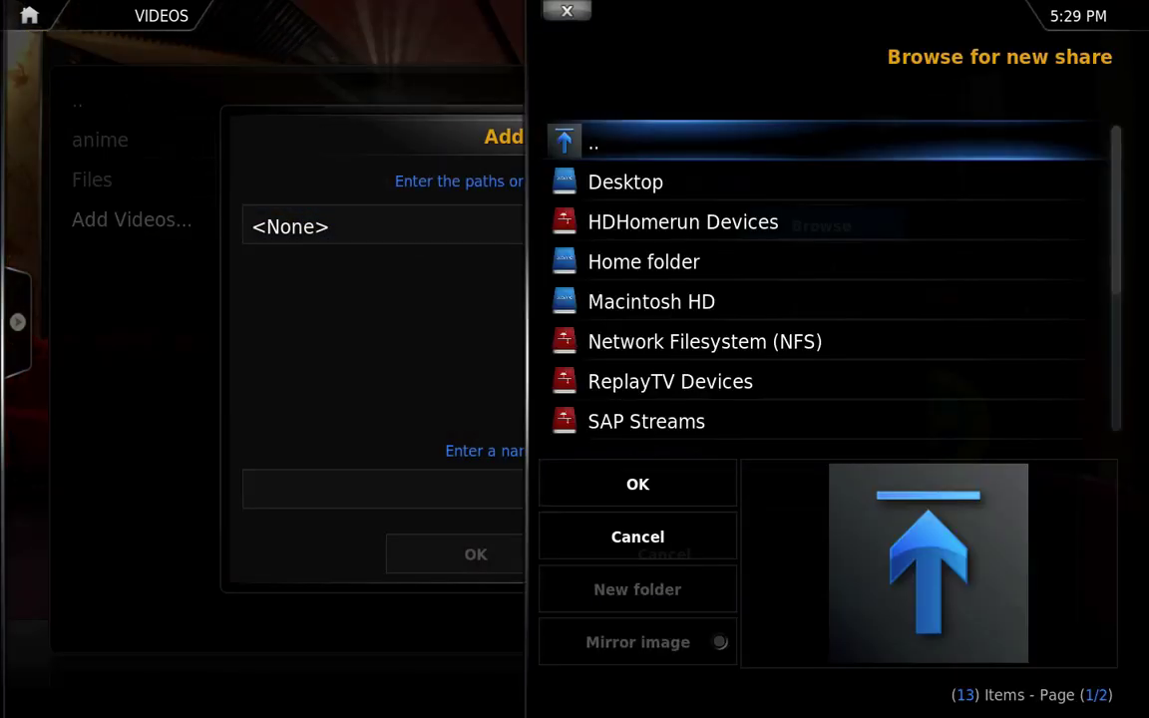
Open UPnP Devices in the list of available share locations
{"action": "key", "text": "Down"}
{"action": "key", "text": "Down"}
{"action": "key", "text": "Down"}
{"action": "key", "text": "Down"}
{"action": "key", "text": "Down"}
{"action": "key", "text": "Down"}
{"action": "key", "text": "Down"}
{"action": "key", "text": "Down"}
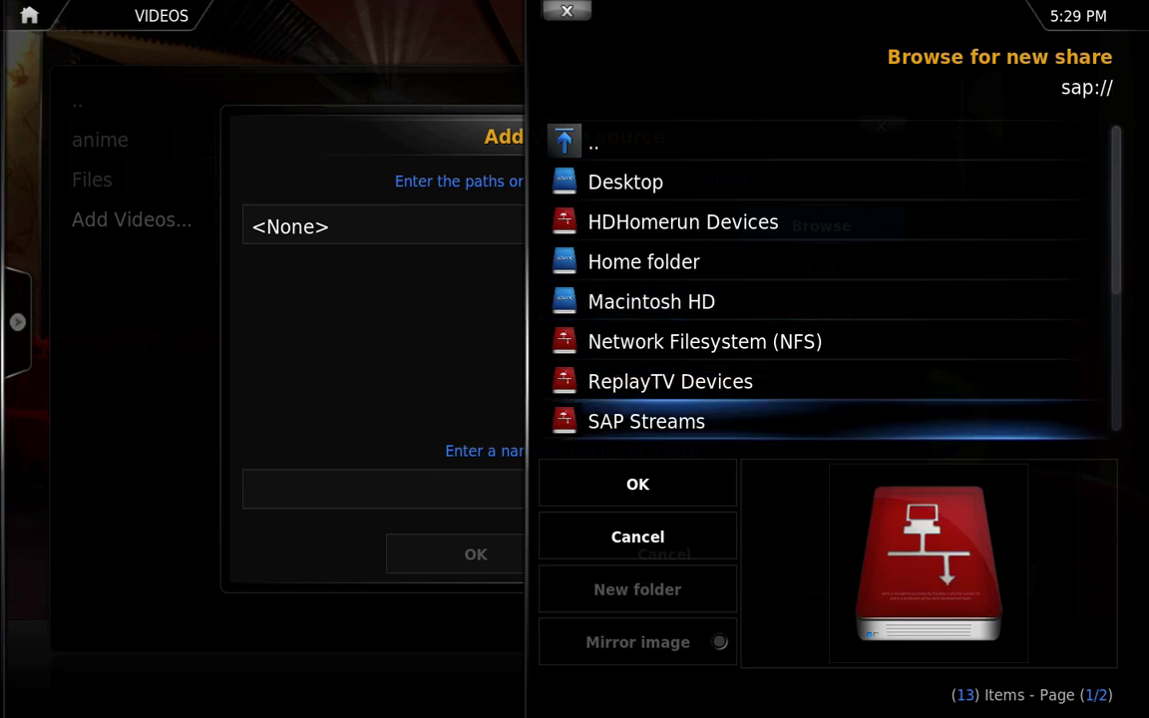
{"action": "key", "text": "Down"}
{"action": "key", "text": "Up"}
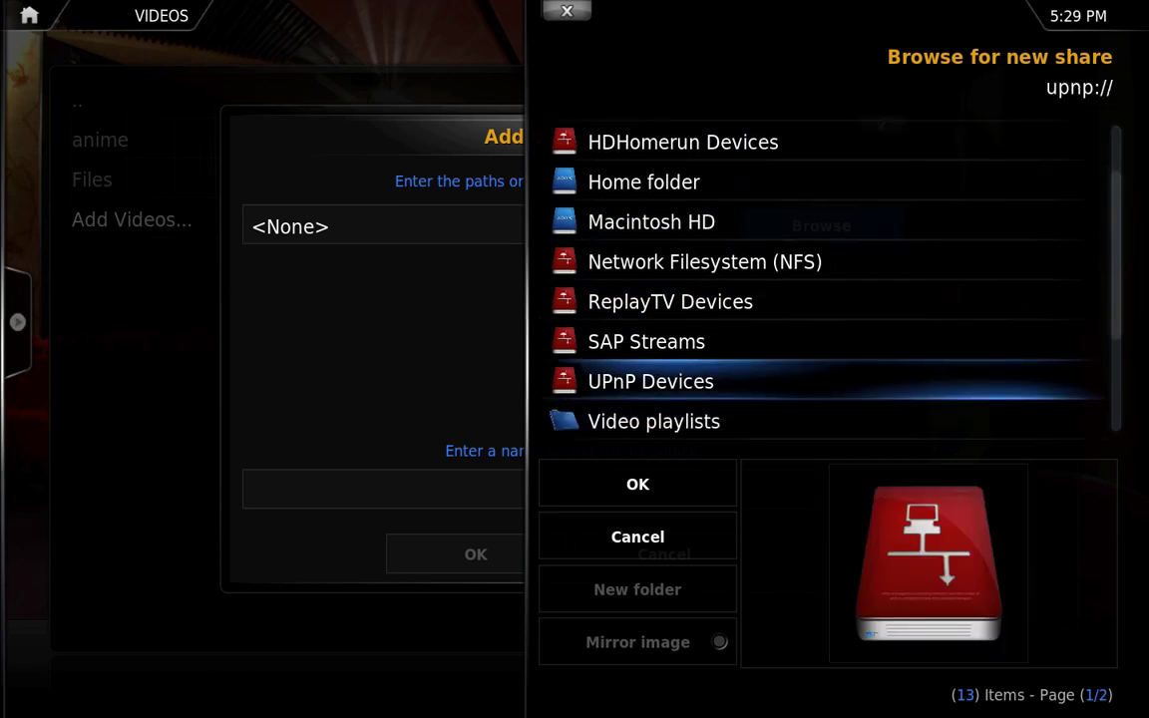
{"action": "key", "text": "Return"}
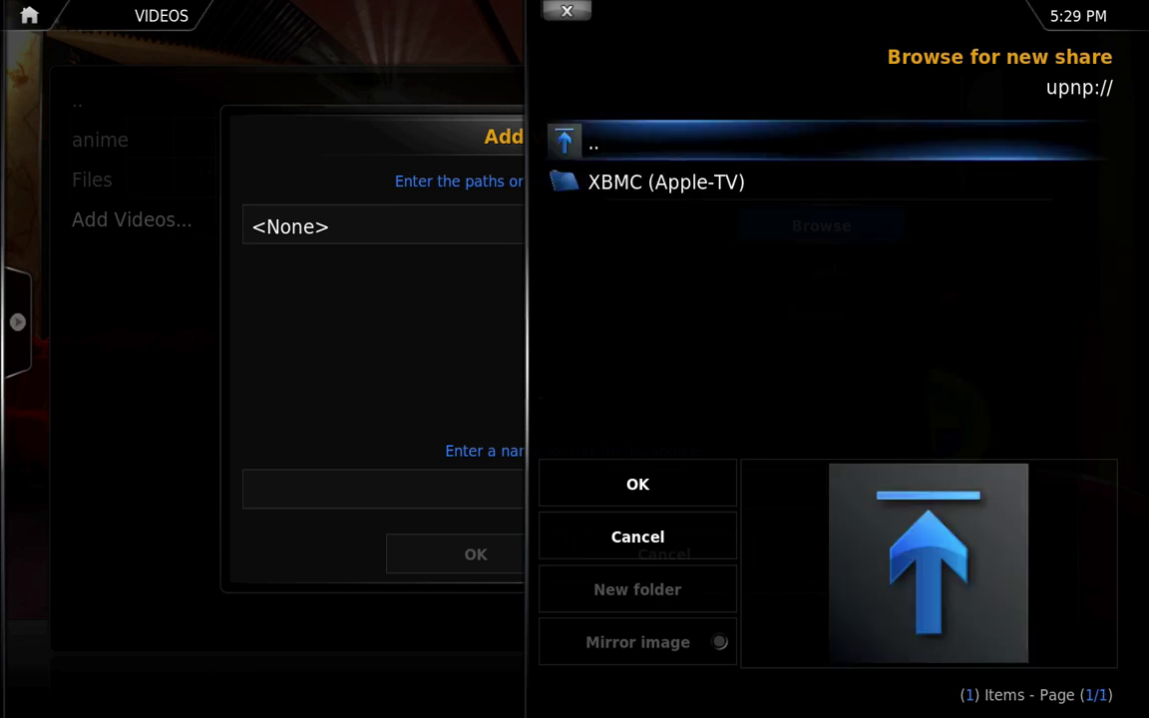
Choose the XBMC (Apple-TV) device as the media location and save the video source
{"action": "key", "text": "Down"}
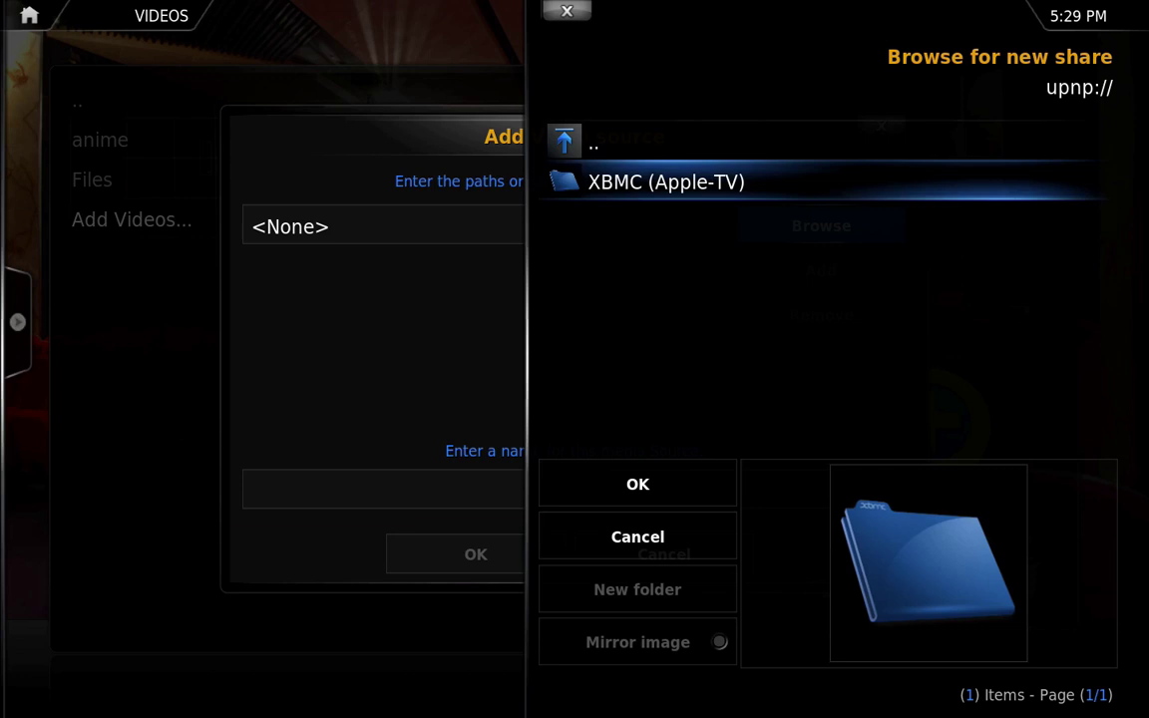
{"action": "key", "text": "Return"}
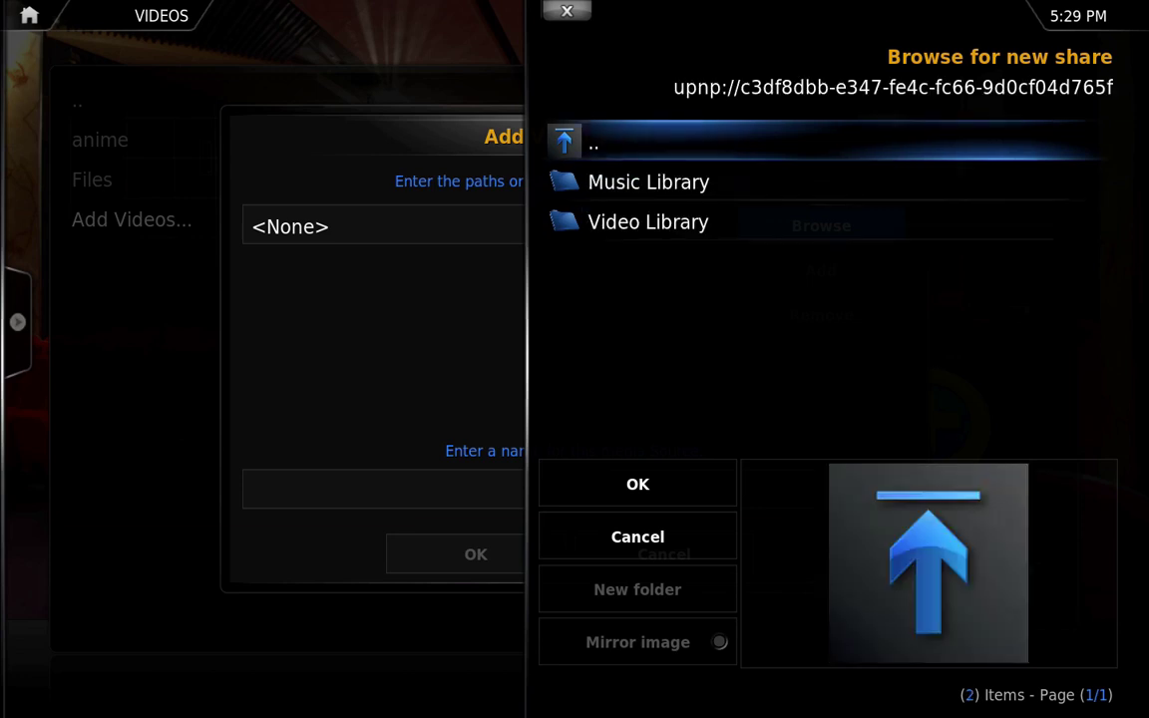
{"action": "key", "text": "Left"}
{"action": "key", "text": "Return"}
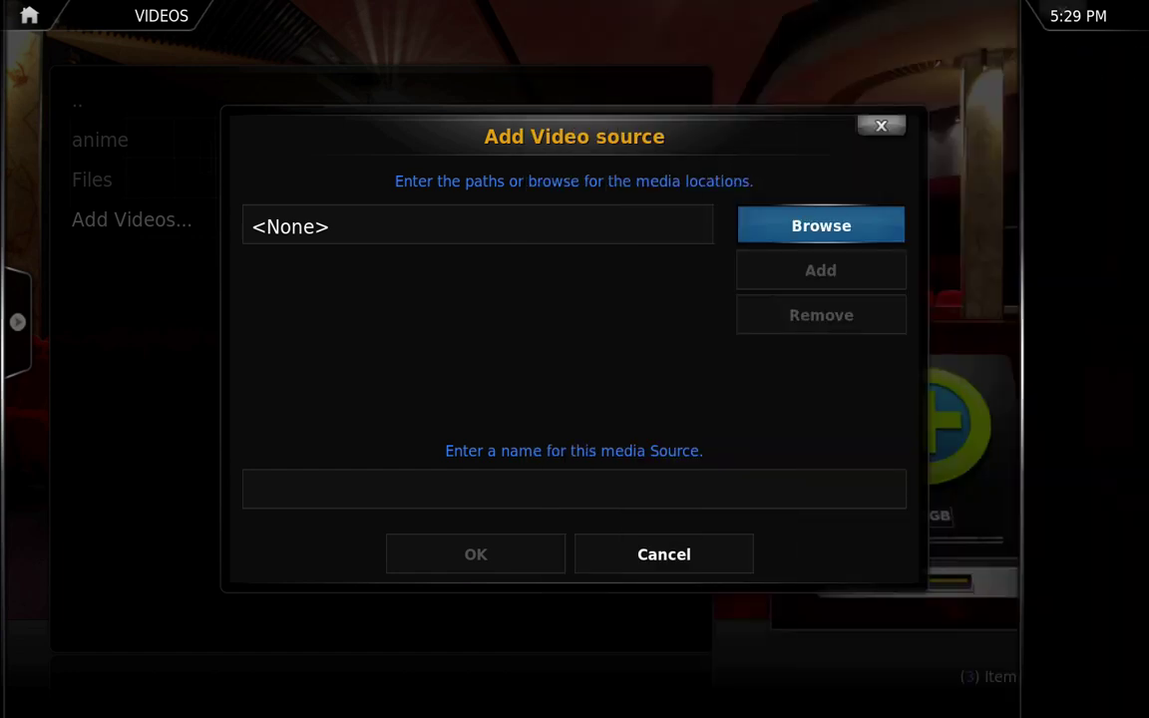
{"action": "key", "text": "Down"}
{"action": "key", "text": "Down"}
{"action": "key", "text": "Down"}
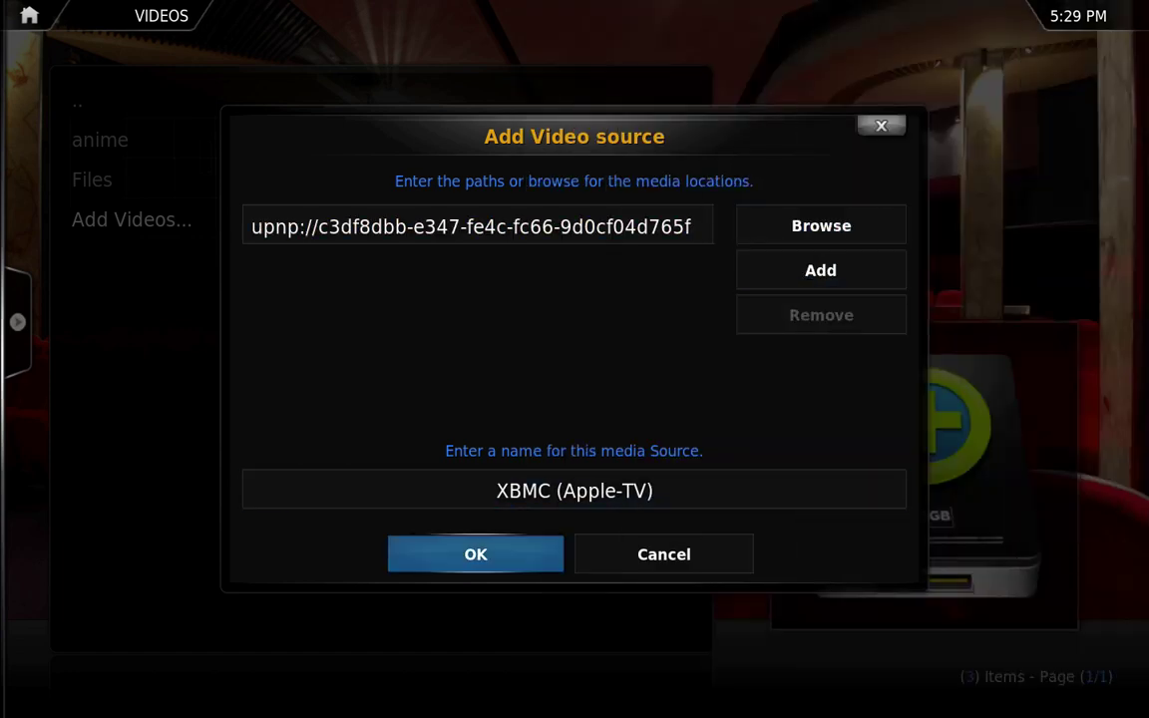
{"action": "key", "text": "Return"}
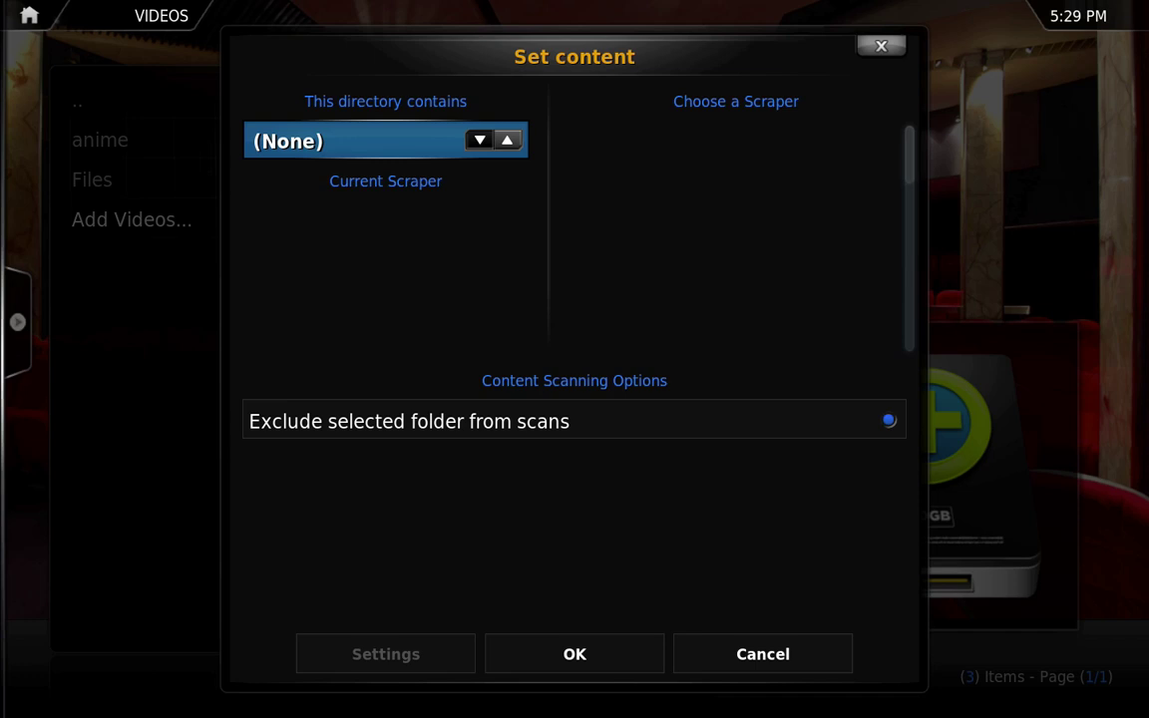
Dismiss the new source's content settings without assigning a content type or scraper
{"action": "key", "text": "Down"}
{"action": "key", "text": "Right"}
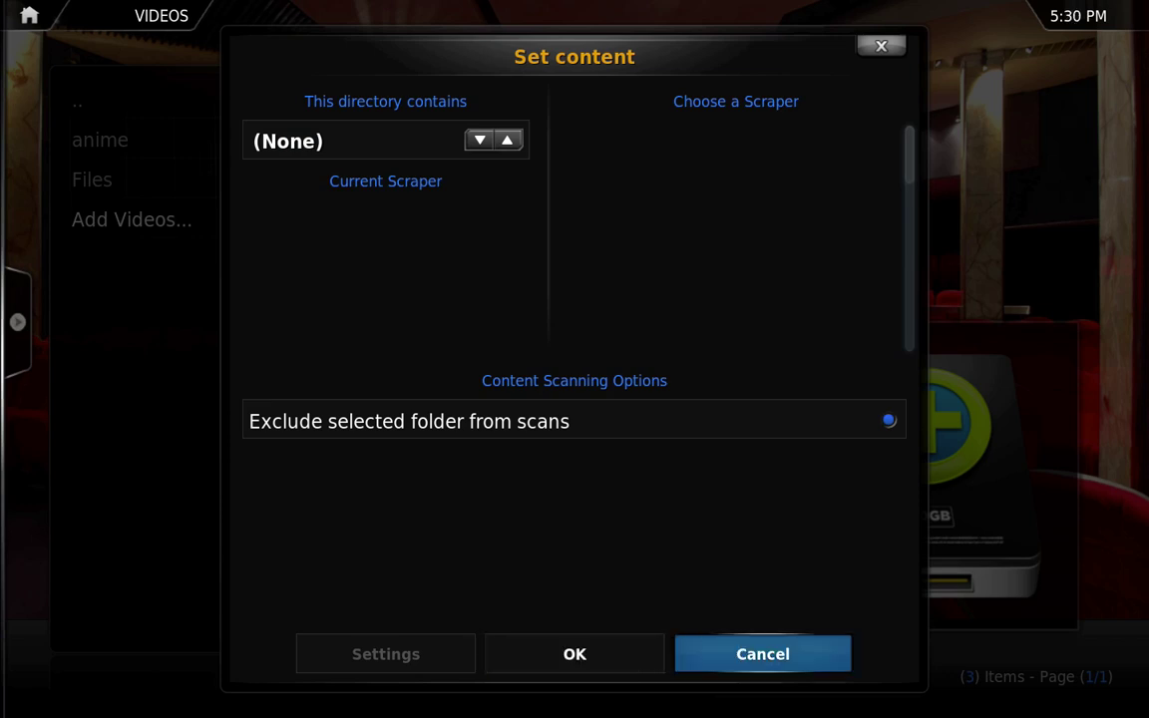
{"action": "key", "text": "Return"}
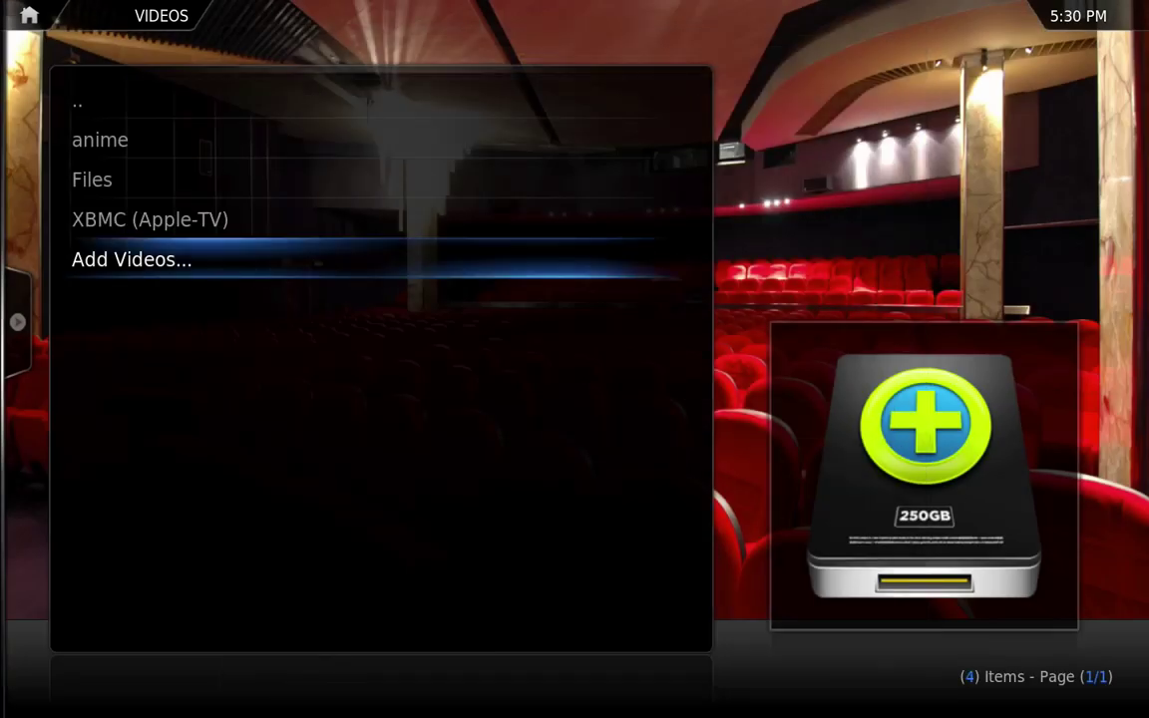
Open the XBMC (Apple-TV) source and go to Movies in its Video Library
{"action": "key", "text": "Up"}
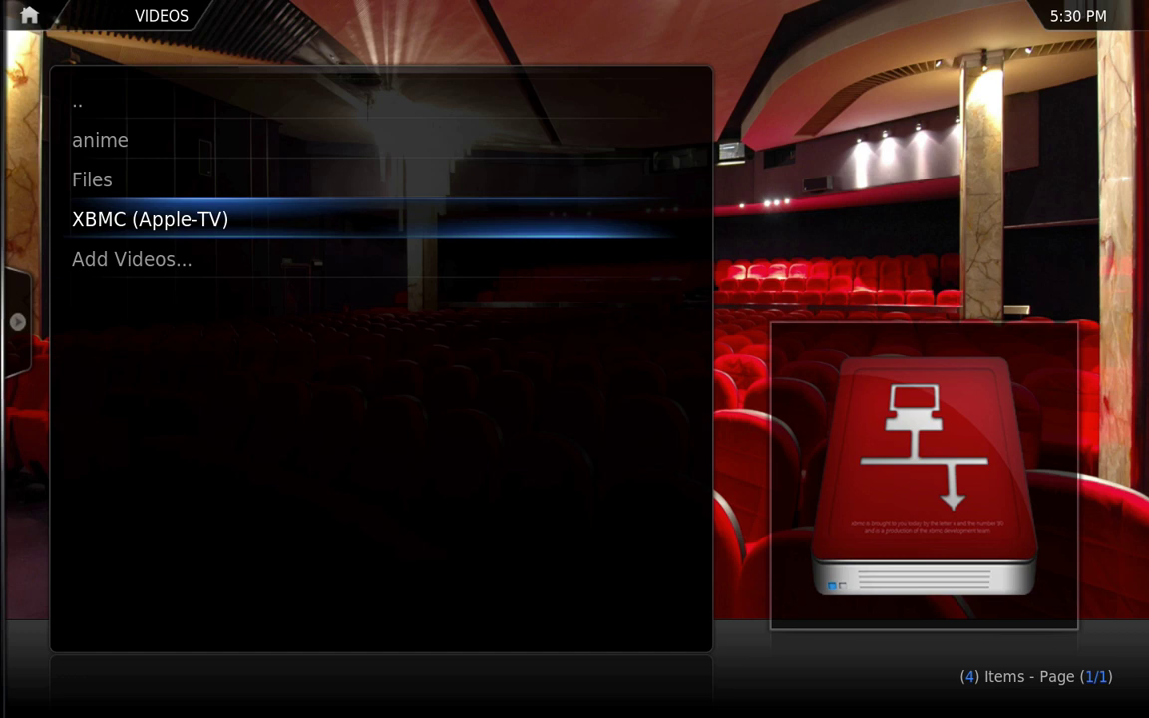
{"action": "key", "text": "Return"}
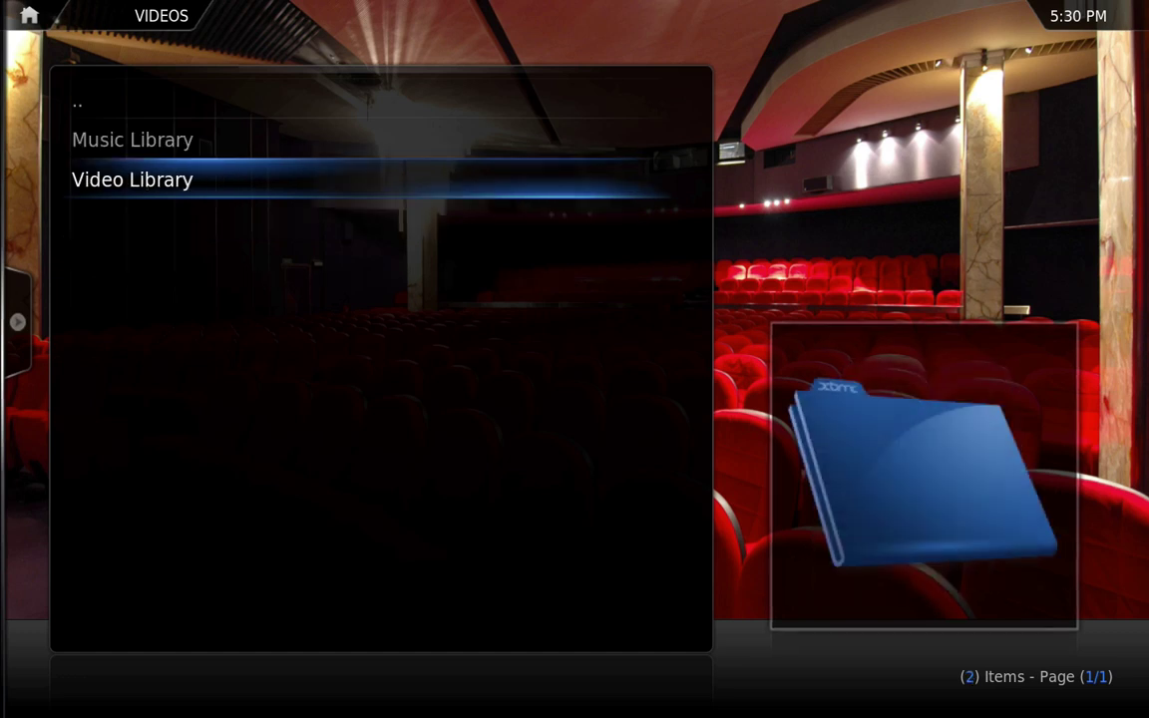
{"action": "key", "text": "Return"}
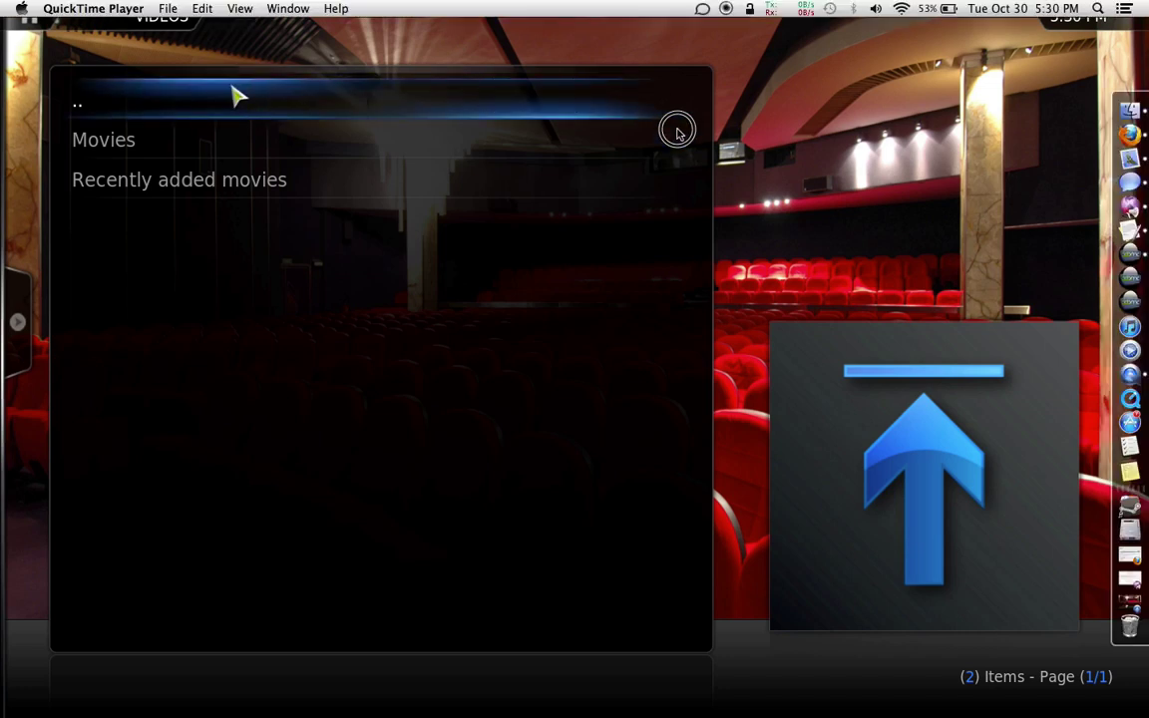
{"action": "key", "text": "Down"}
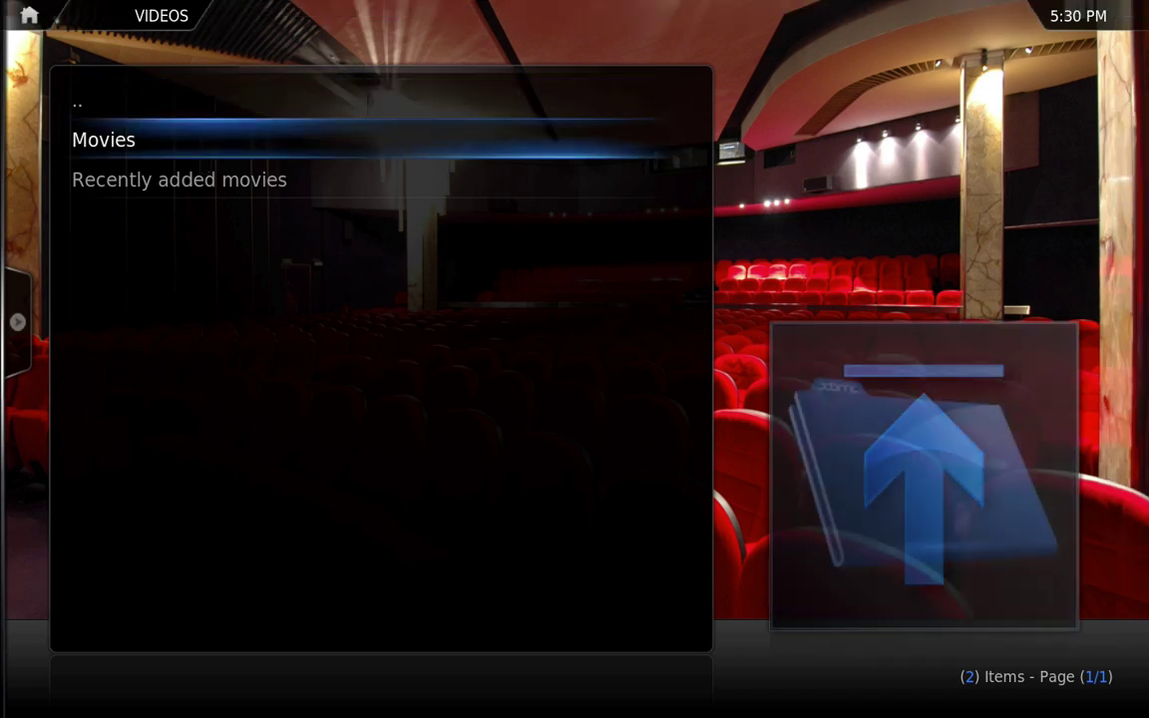
{"action": "key", "text": "Return"}
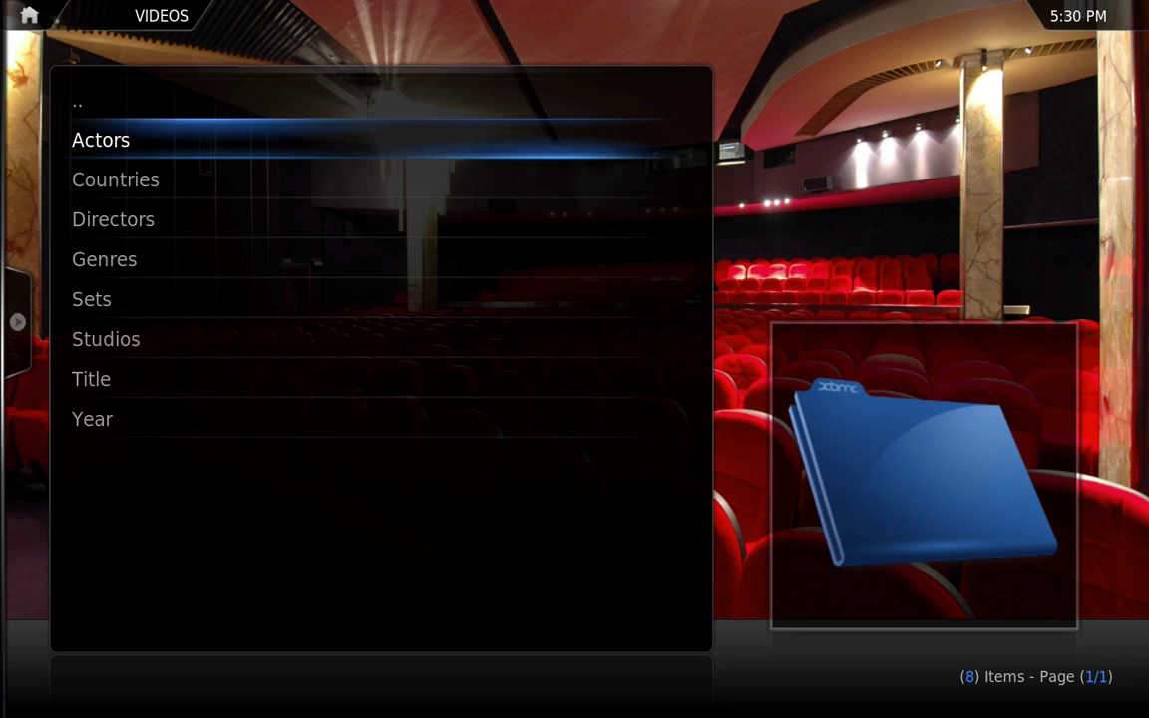
Open the Title listing of the shared movies
{"action": "key", "text": "Up"}
{"action": "key", "text": "Down"}
{"action": "key", "text": "Down"}
{"action": "key", "text": "Down"}
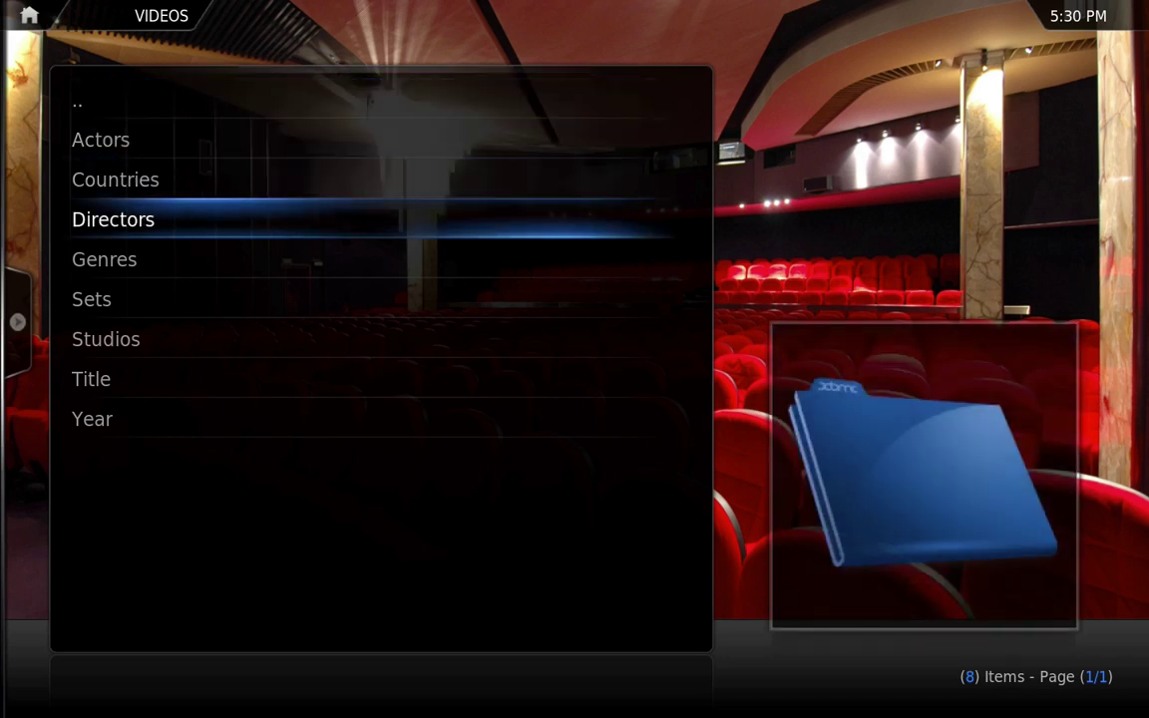
{"action": "key", "text": "Down"}
{"action": "key", "text": "Down"}
{"action": "key", "text": "Down"}
{"action": "key", "text": "Down"}
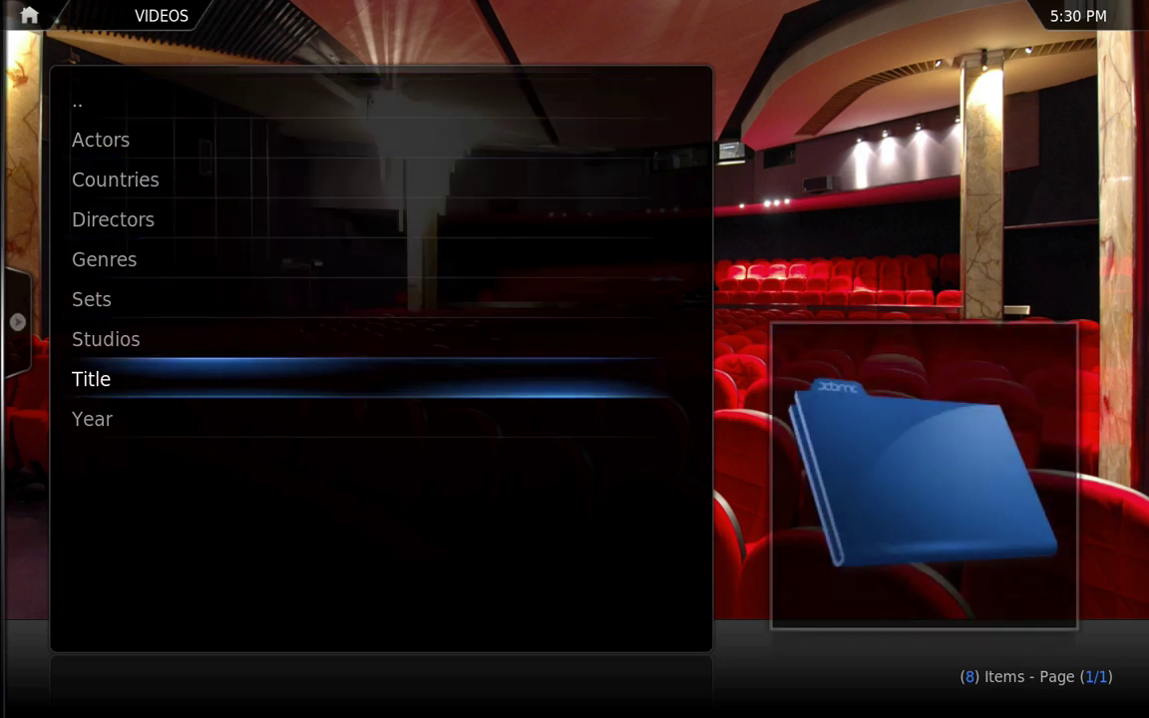
{"action": "key", "text": "Return"}
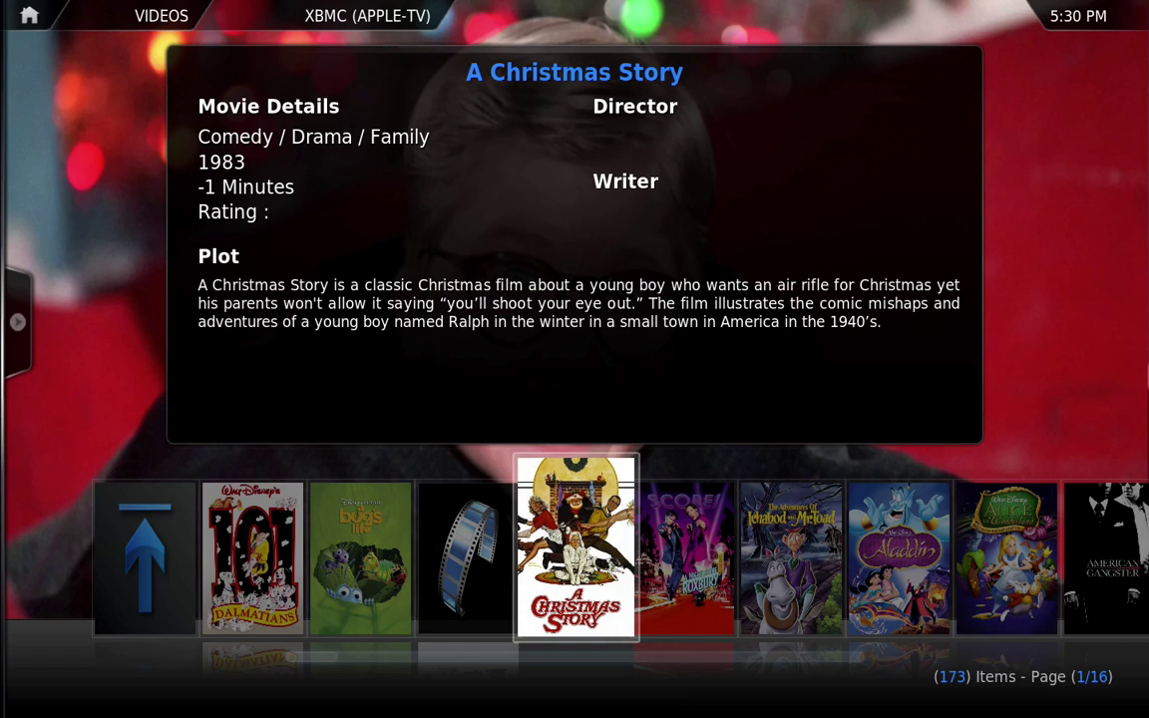
Look through the artwork and details of the shared movies from A Christmas Story to Amélie
{"action": "key", "text": "Right"}
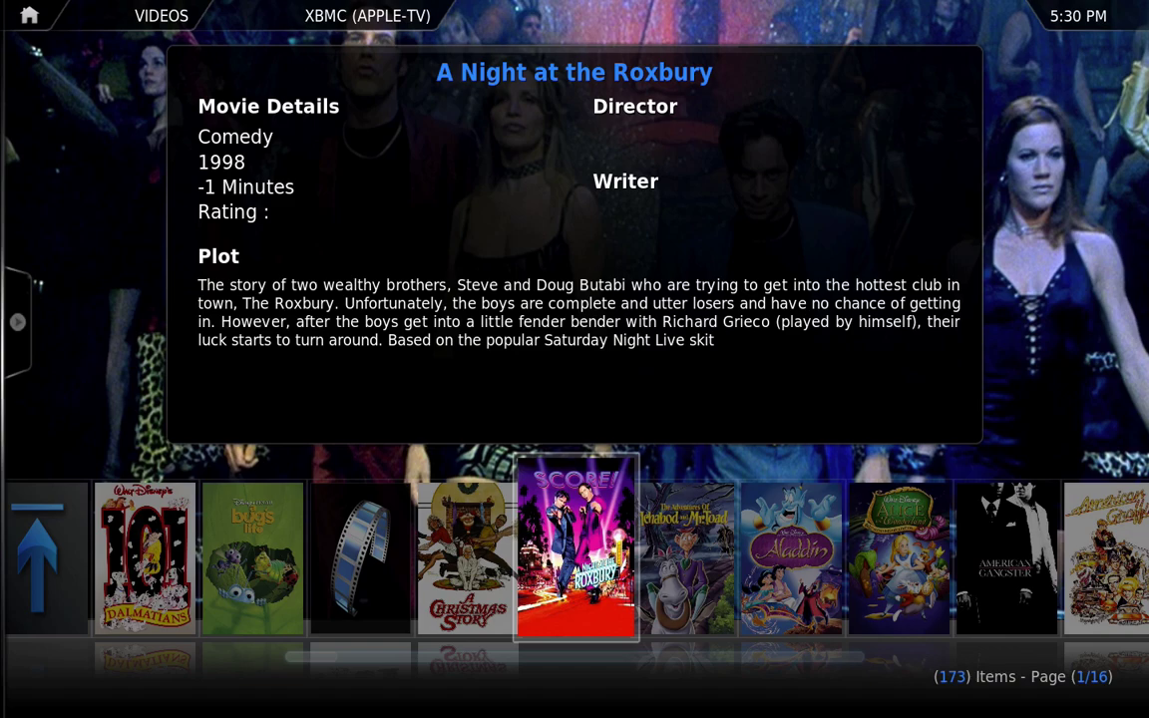
{"action": "key", "text": "Right"}
{"action": "key", "text": "Right"}
{"action": "key", "text": "Right"}
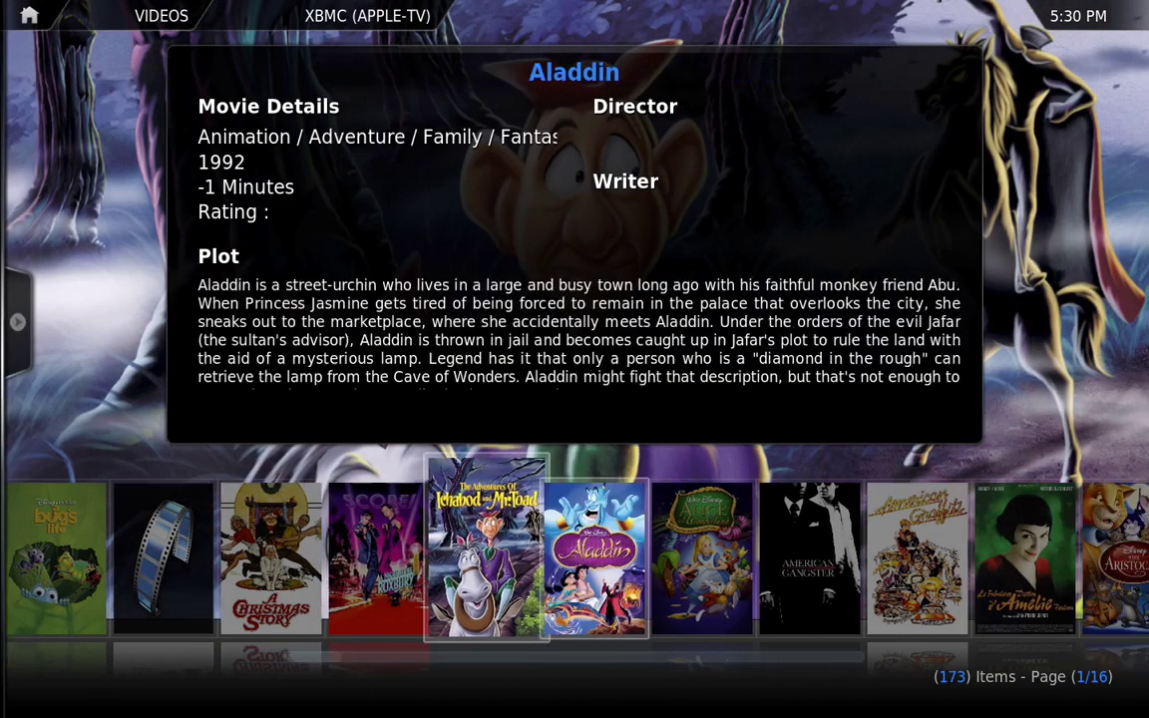
{"action": "key", "text": "Right"}
{"action": "key", "text": "Right"}
{"action": "key", "text": "Right"}
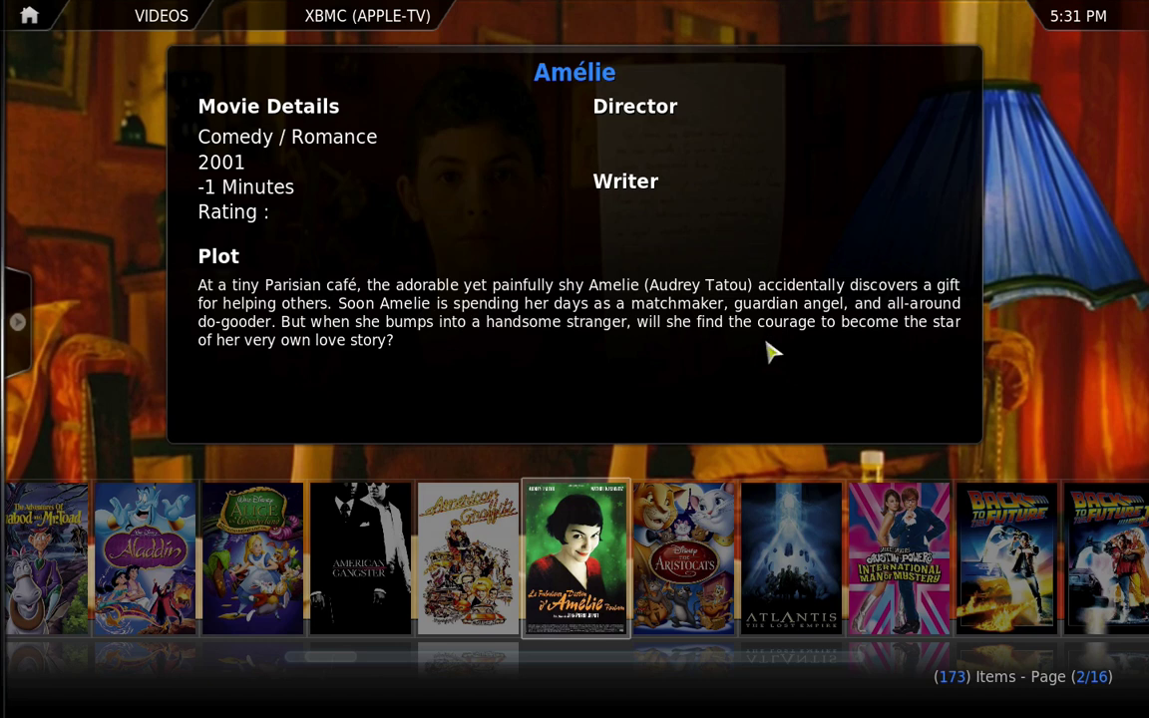
Back out of the shared movie listing and the XBMC (Apple-TV) source to the home screen
{"action": "key", "text": "BackSpace"}
{"action": "key", "text": "BackSpace"}
{"action": "key", "text": "BackSpace"}
{"action": "key", "text": "BackSpace"}
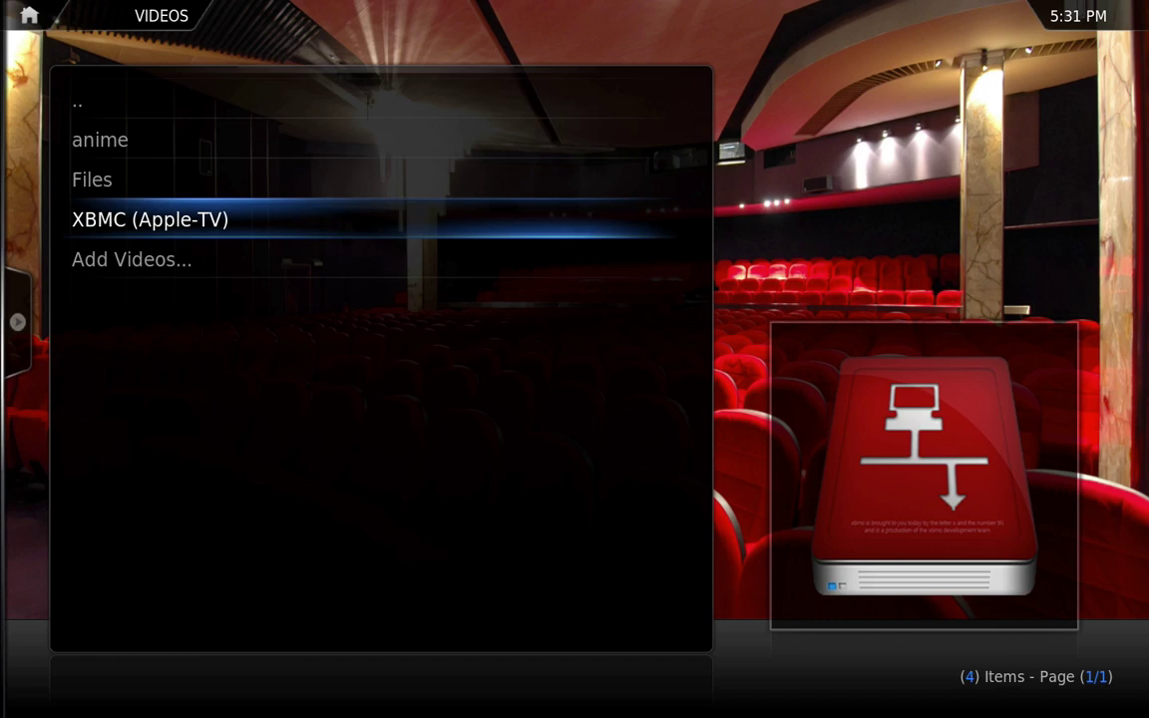
{"action": "key", "text": "BackSpace"}
{"action": "key", "text": "Right"}
{"action": "key", "text": "Right"}
{"action": "key", "text": "Right"}
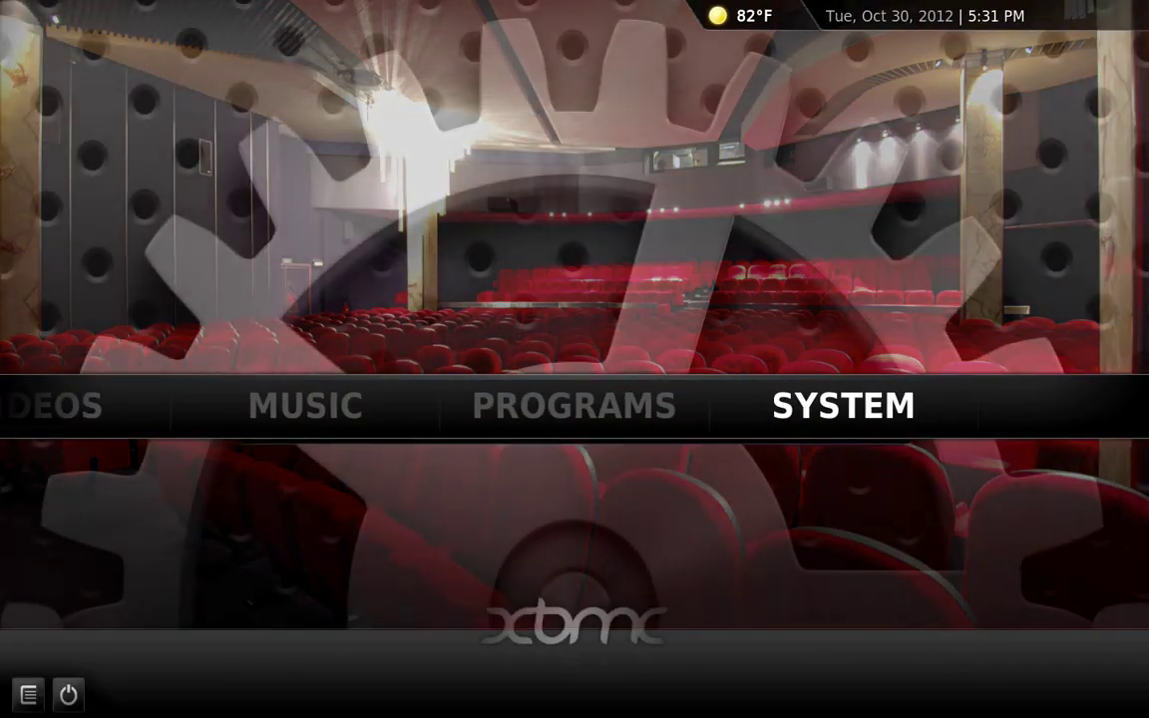
{"action": "key", "text": "Left"}
{"action": "key", "text": "Left"}
{"action": "key", "text": "Left"}
{"action": "key", "text": "Down"}
{"action": "key", "text": "Return"}
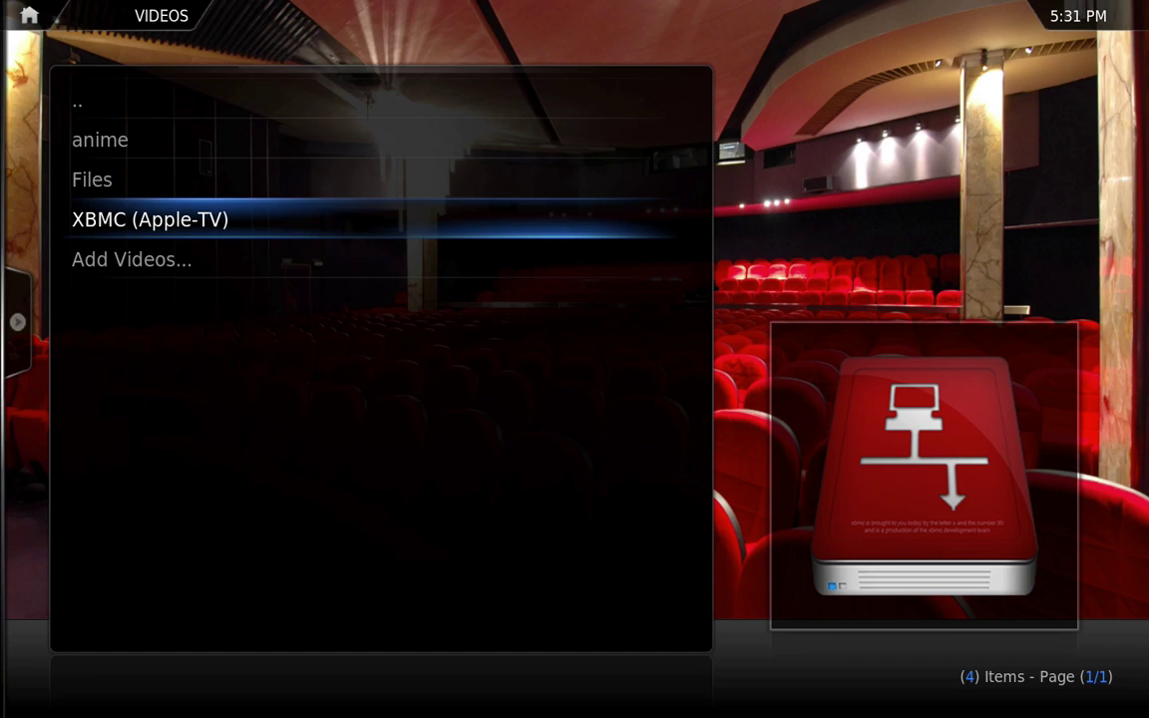
{"action": "key", "text": "Escape"}
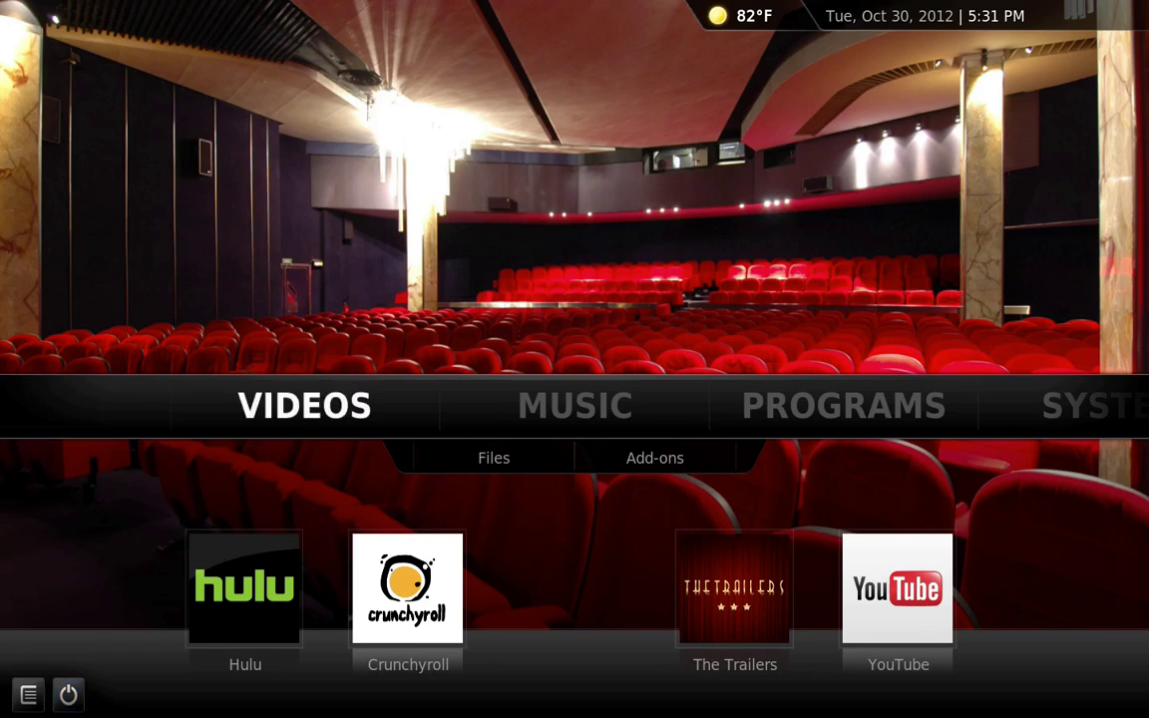
Go to the video Files list and start adding another video source
{"action": "key", "text": "Down"}
{"action": "key", "text": "Return"}
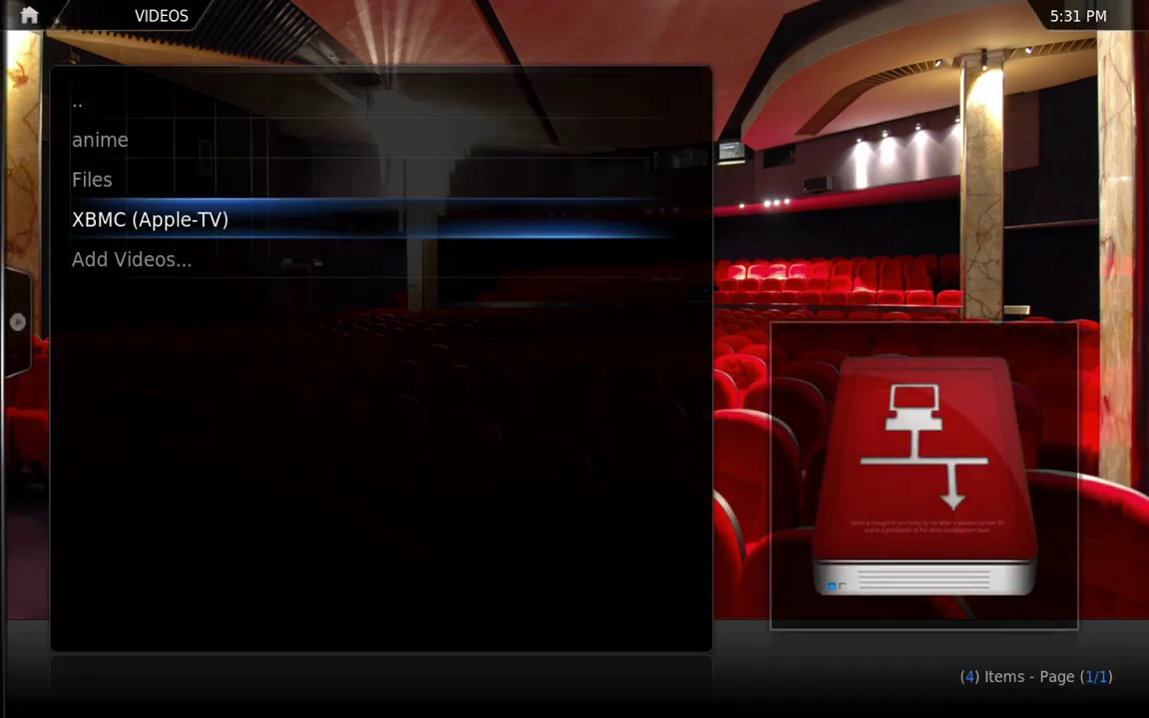
{"action": "key", "text": "Down"}
{"action": "key", "text": "Return"}
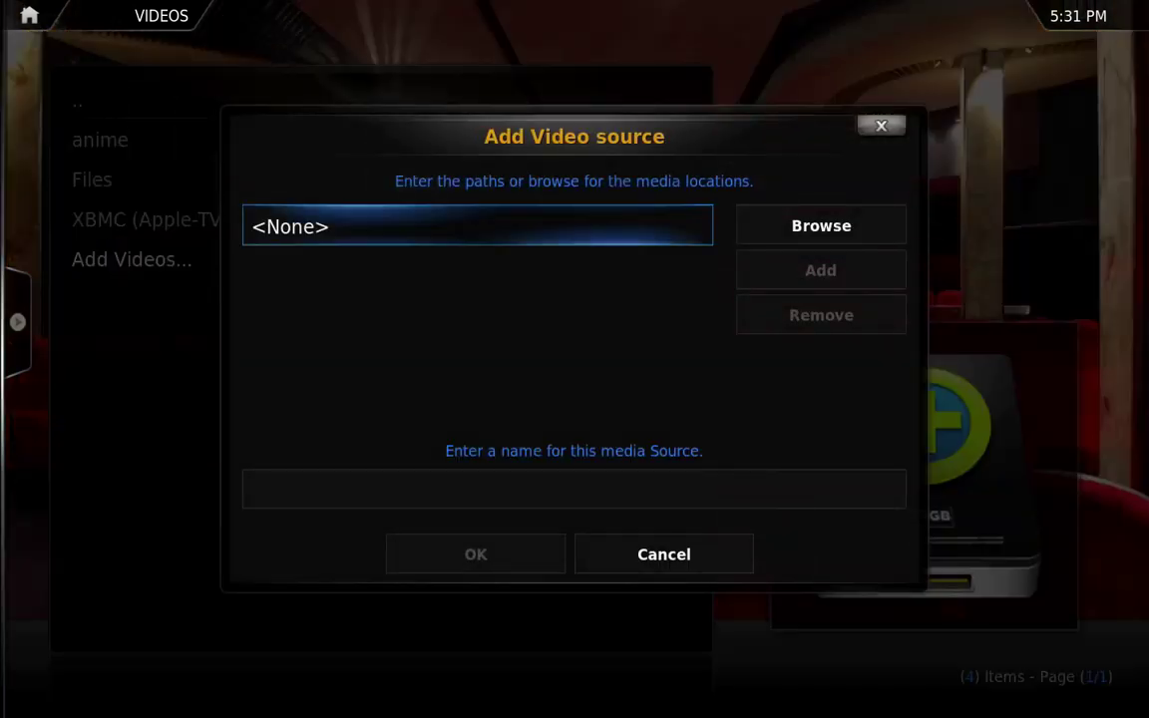
Browse for the new source's media location and open the UPnP devices (upnp://)
{"action": "key", "text": "Return"}
{"action": "key", "text": "Return"}
{"action": "key", "text": "Right"}
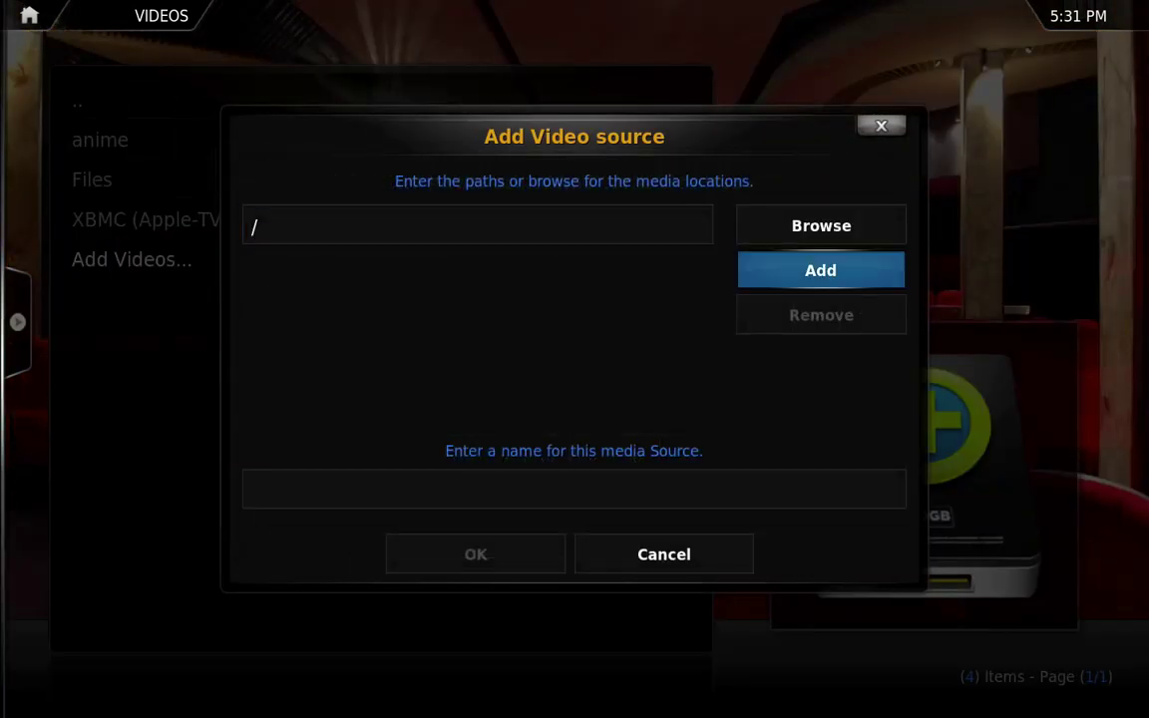
{"action": "key", "text": "Up"}
{"action": "key", "text": "Return"}
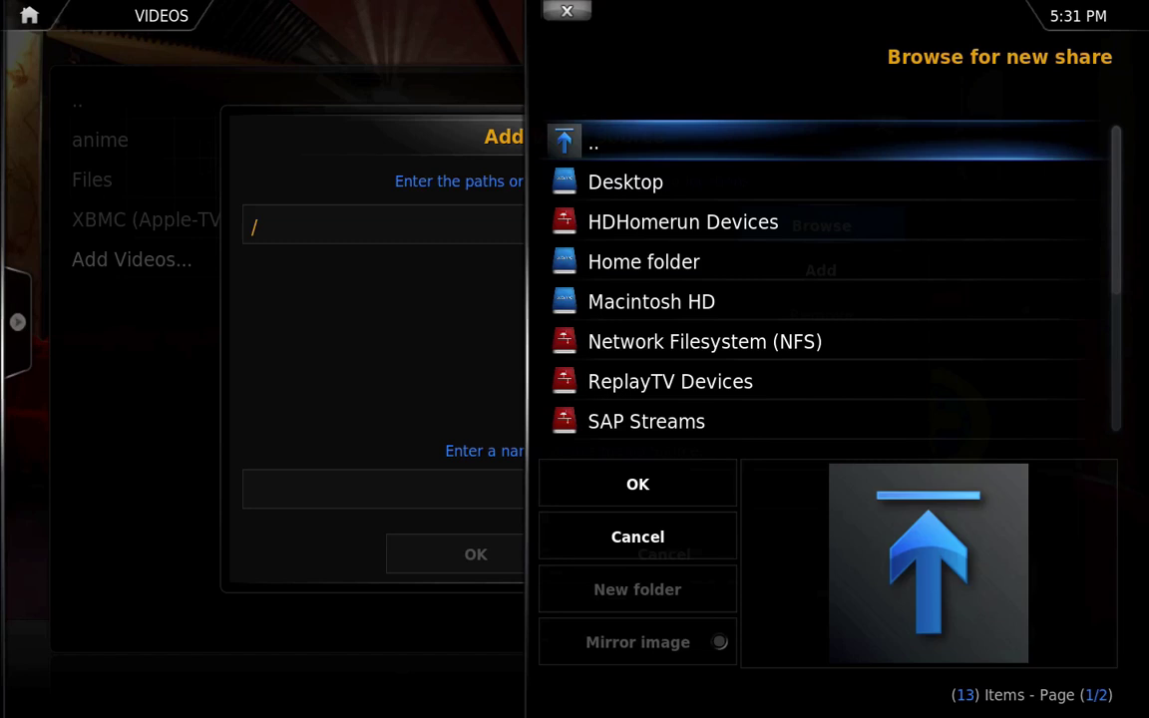
{"action": "key", "text": "Down"}
{"action": "key", "text": "Down"}
{"action": "key", "text": "Down"}
{"action": "key", "text": "Down"}
{"action": "key", "text": "Down"}
{"action": "key", "text": "Down"}
{"action": "key", "text": "Down"}
{"action": "key", "text": "Down"}
{"action": "key", "text": "Return"}
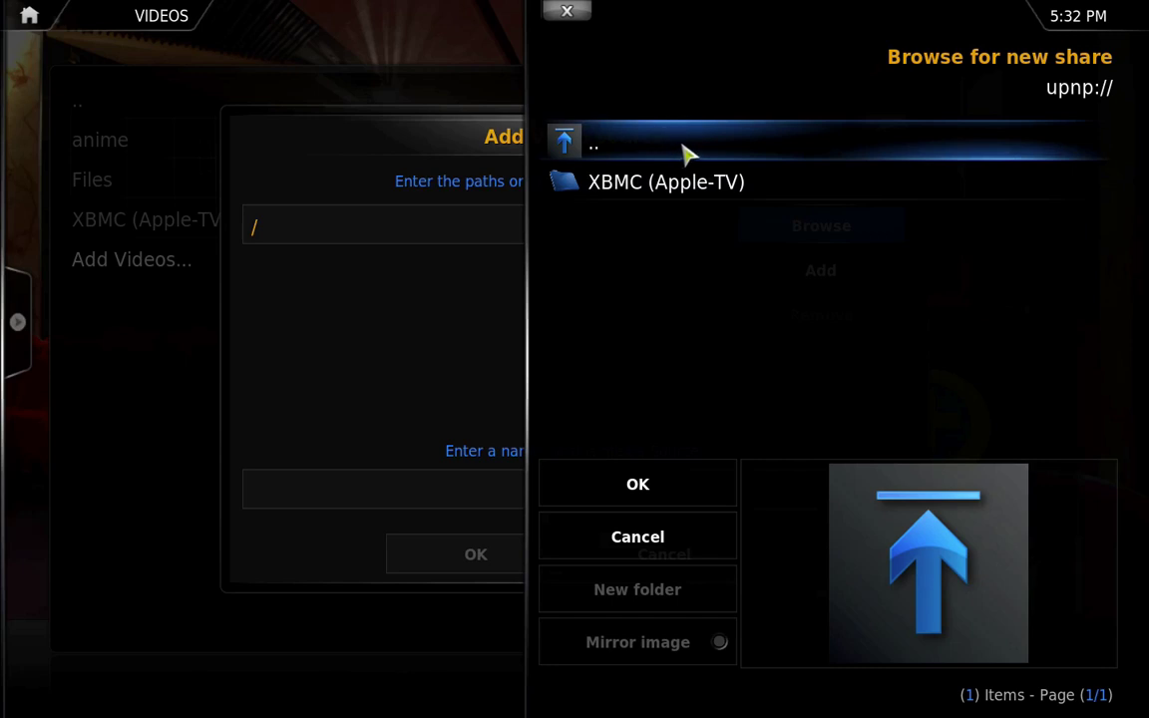
{"action": "key", "text": "super+Tab"}
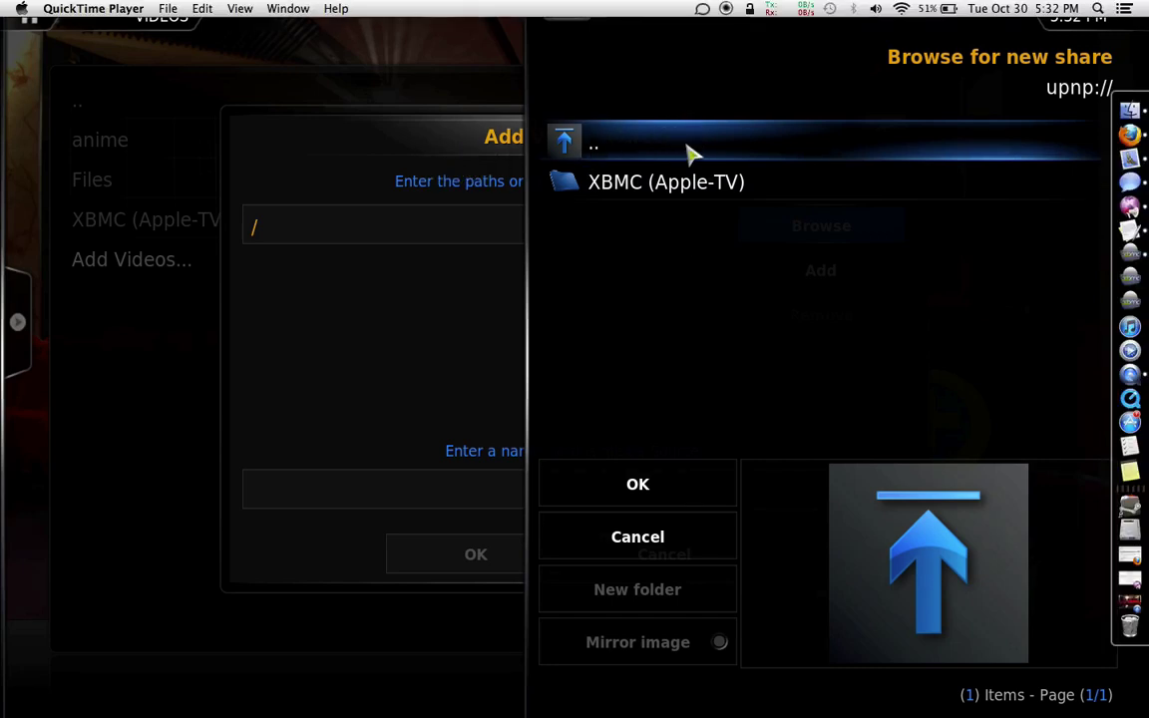
{"action": "key", "text": "super+Tab"}
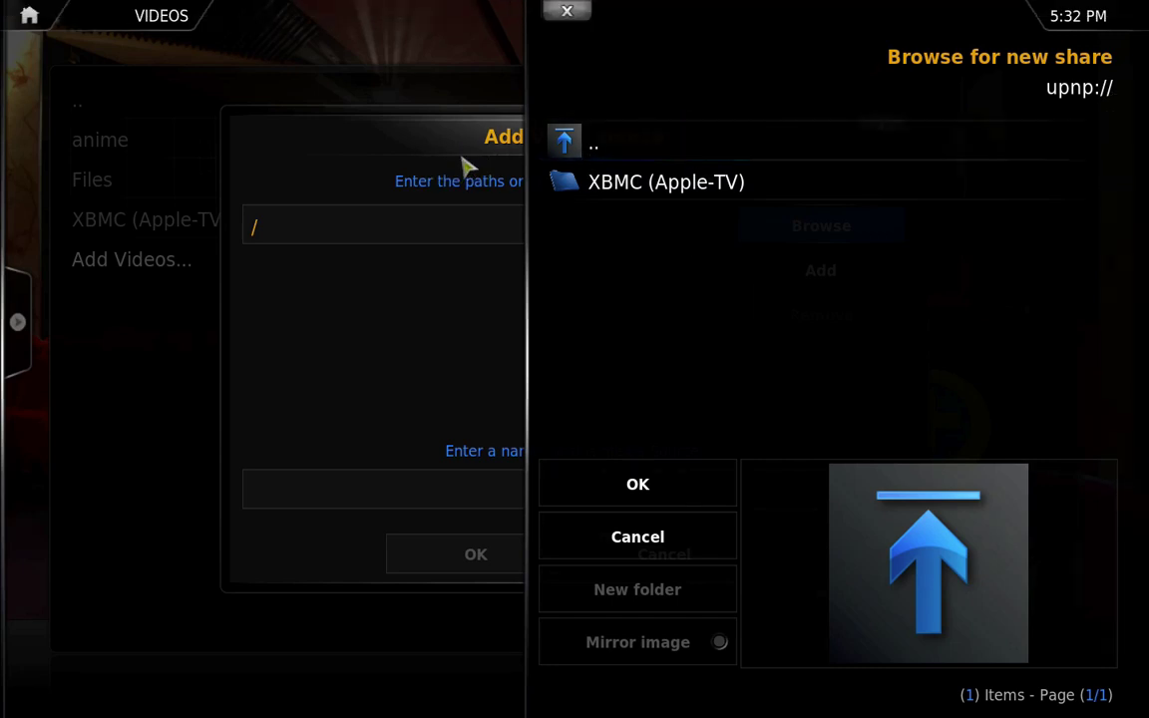